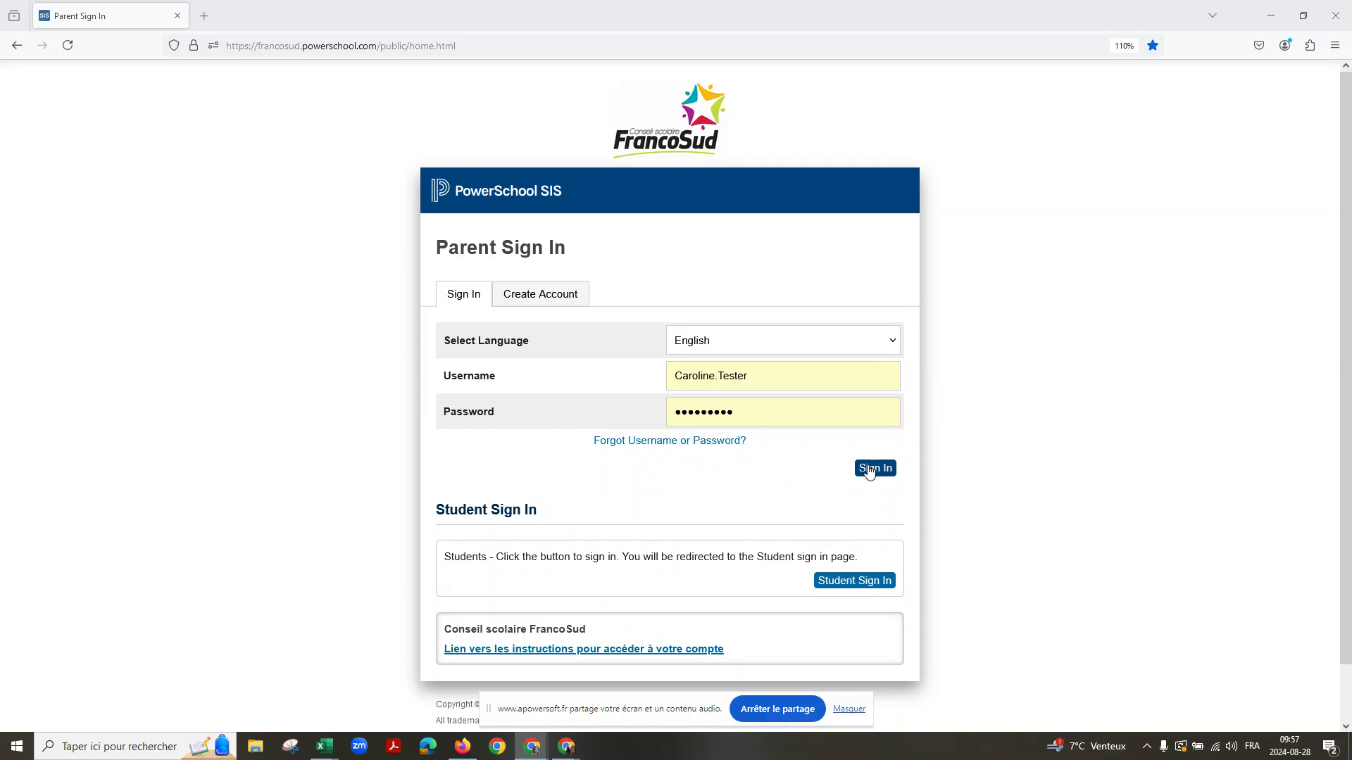
Step: Sign in to the PowerSchool parent portal and launch SchoolEngage from the Navigation menu
left_click(869, 470)
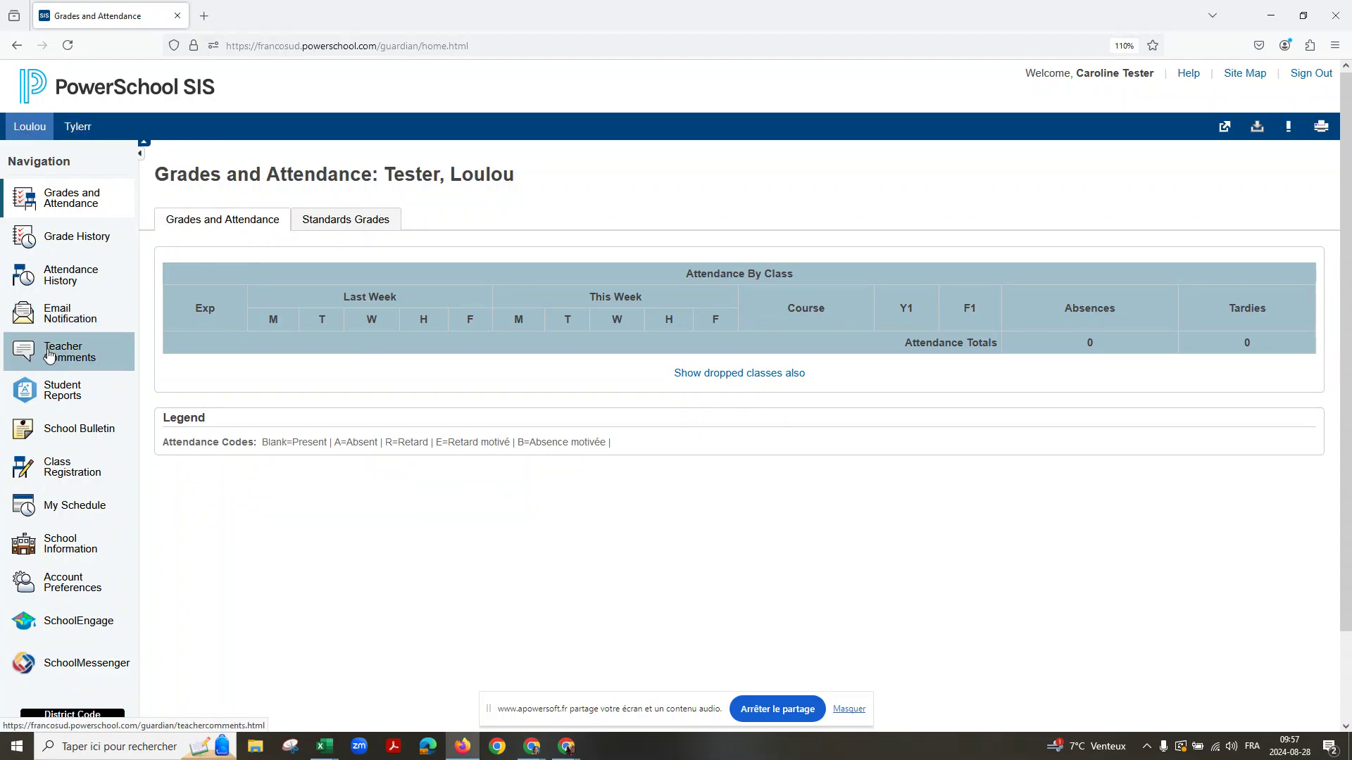
left_click(60, 621)
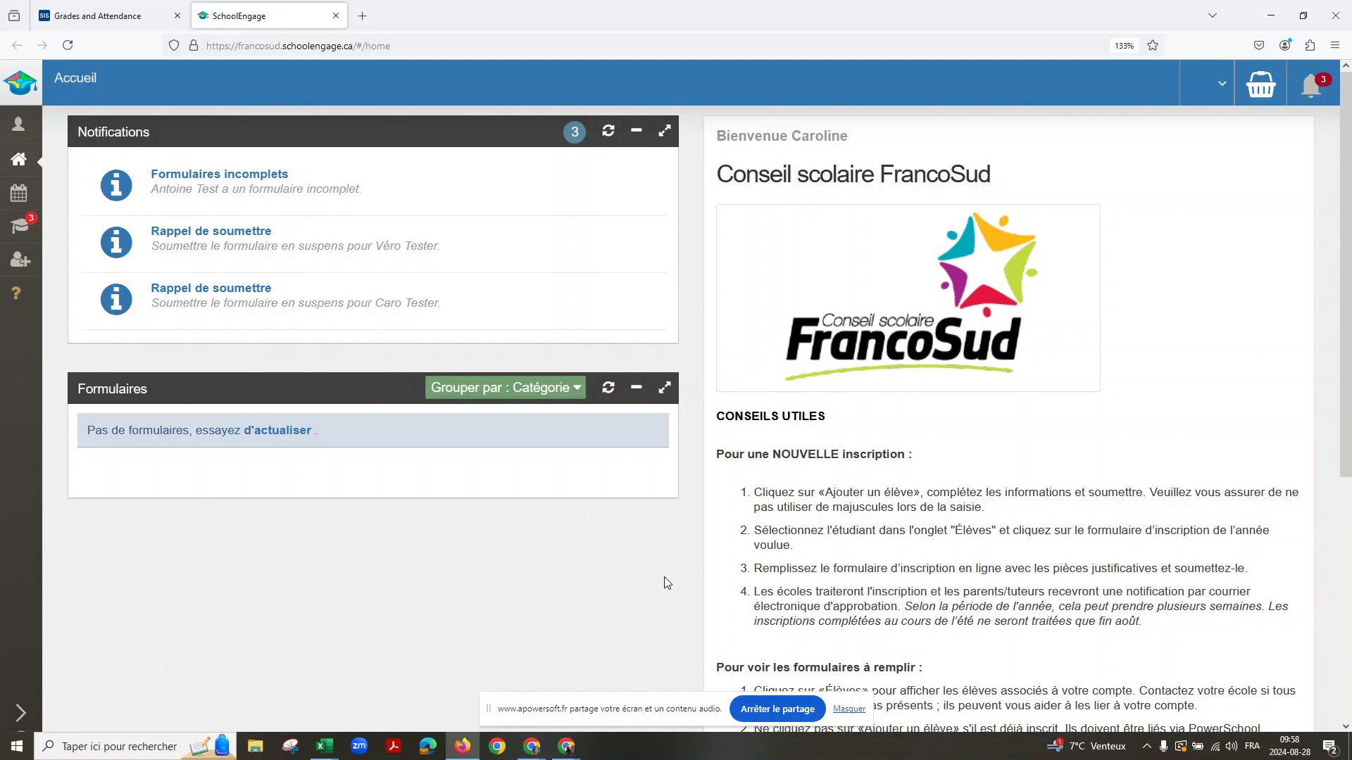
Step: Open the student's profile from the Élèves list and expand the 2024-2025 annual consent forms
scroll(665, 578, "down", 4)
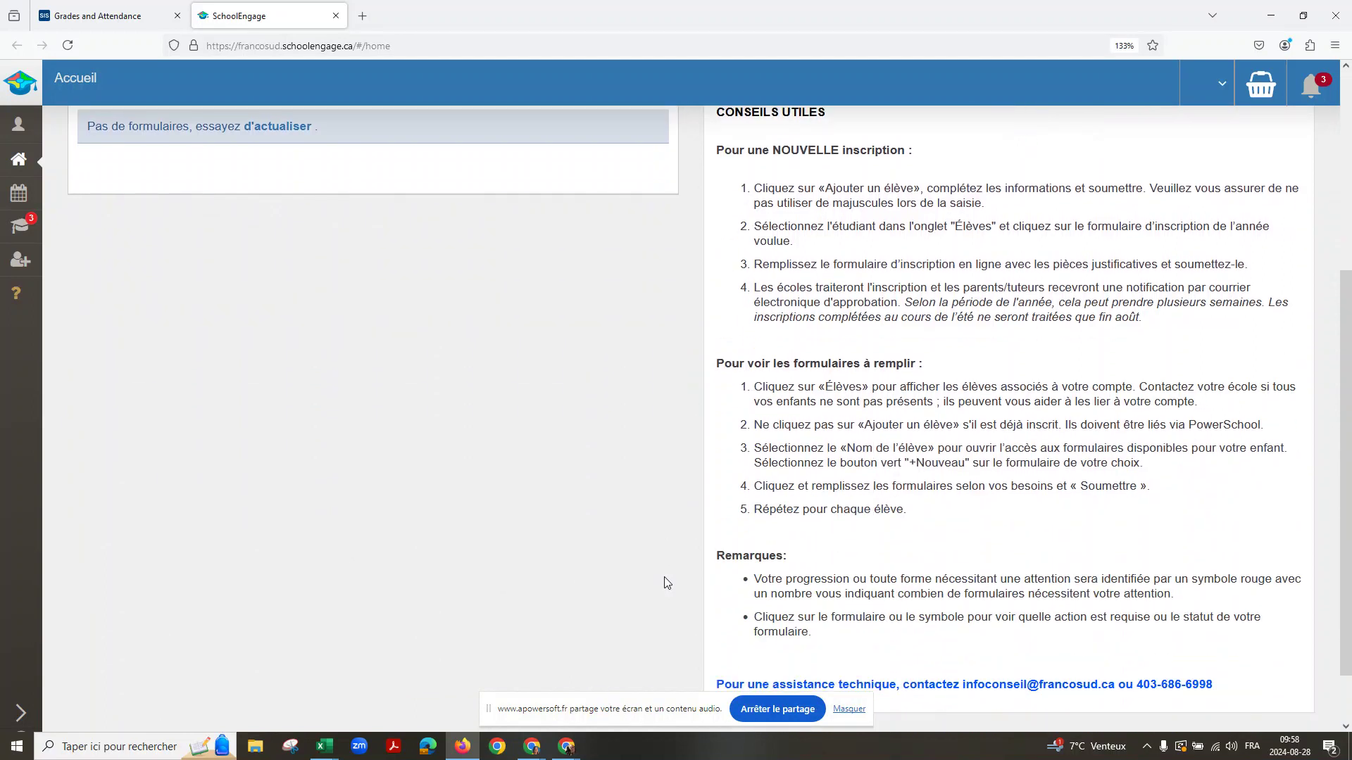
scroll(665, 577, "down", 1)
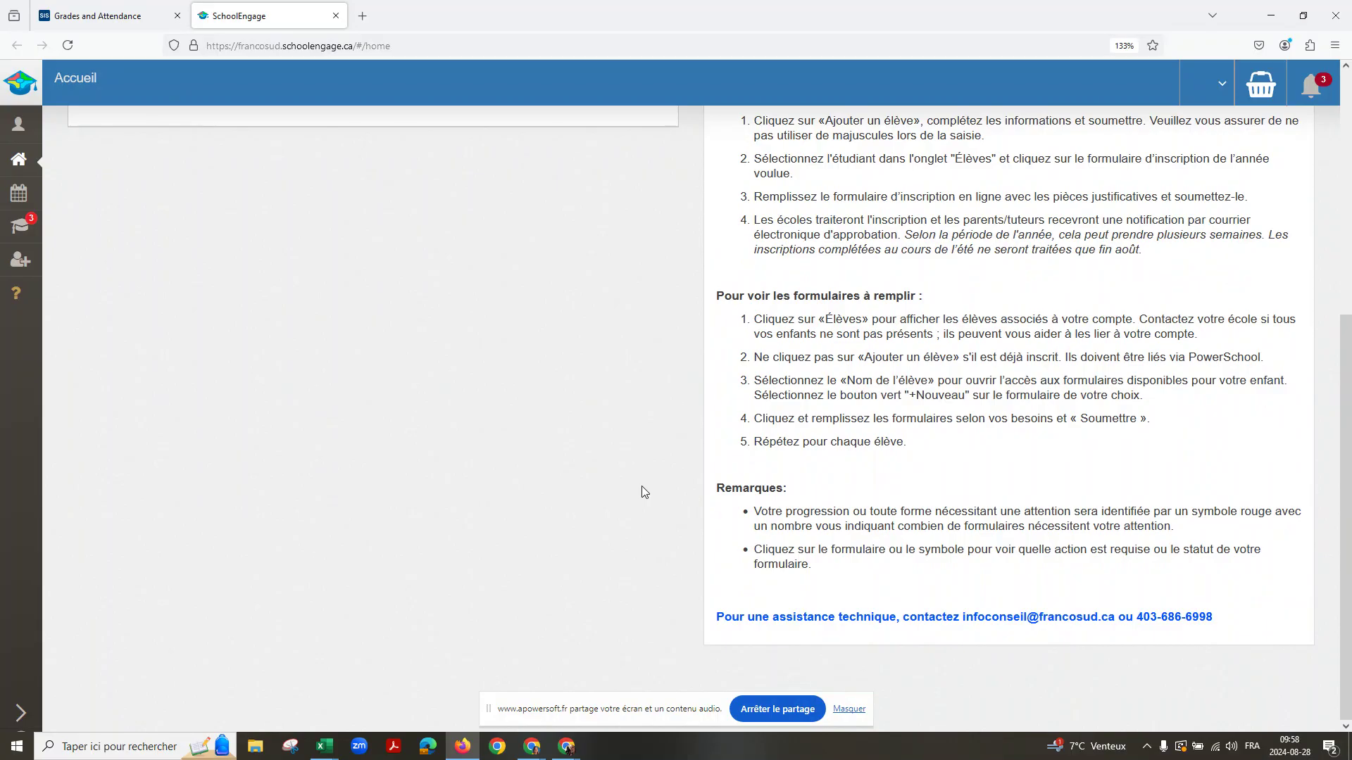
scroll(640, 486, "up", 5)
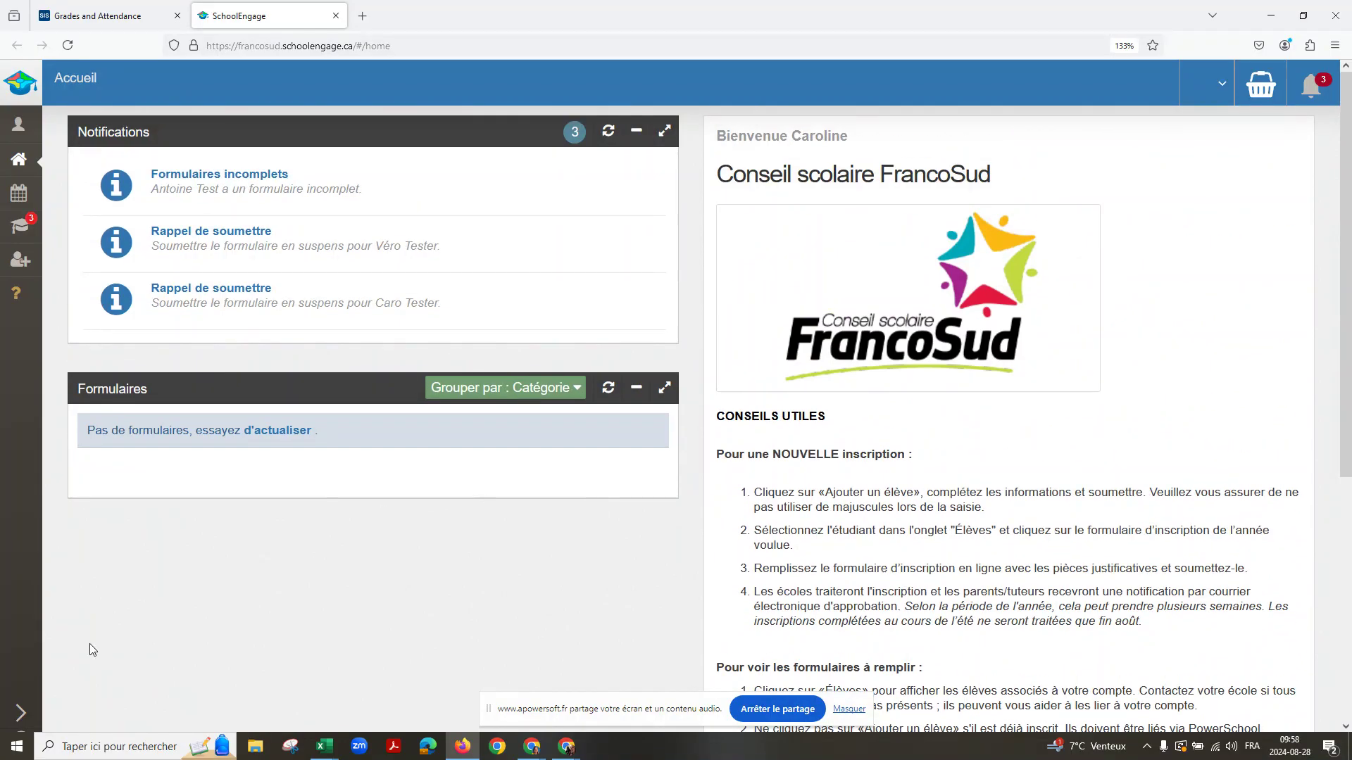
left_click(19, 714)
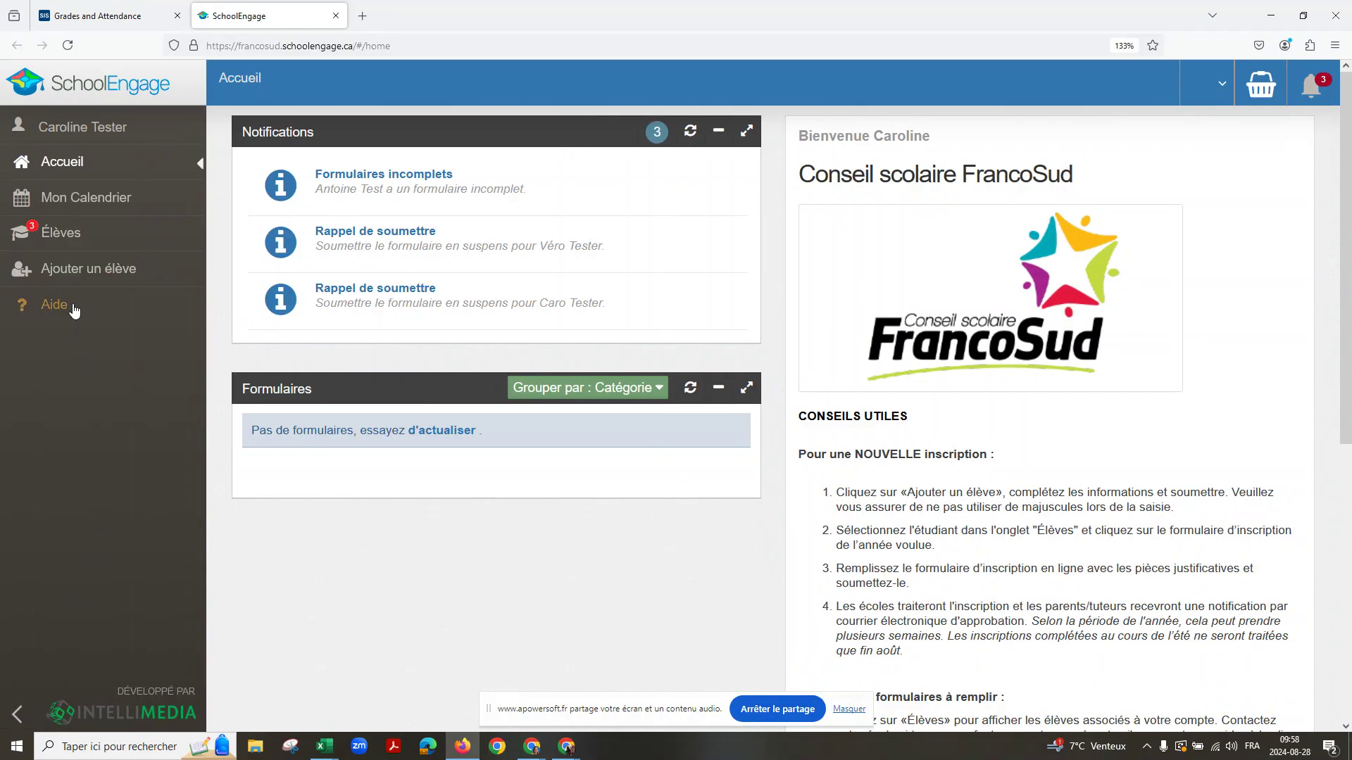
left_click(61, 247)
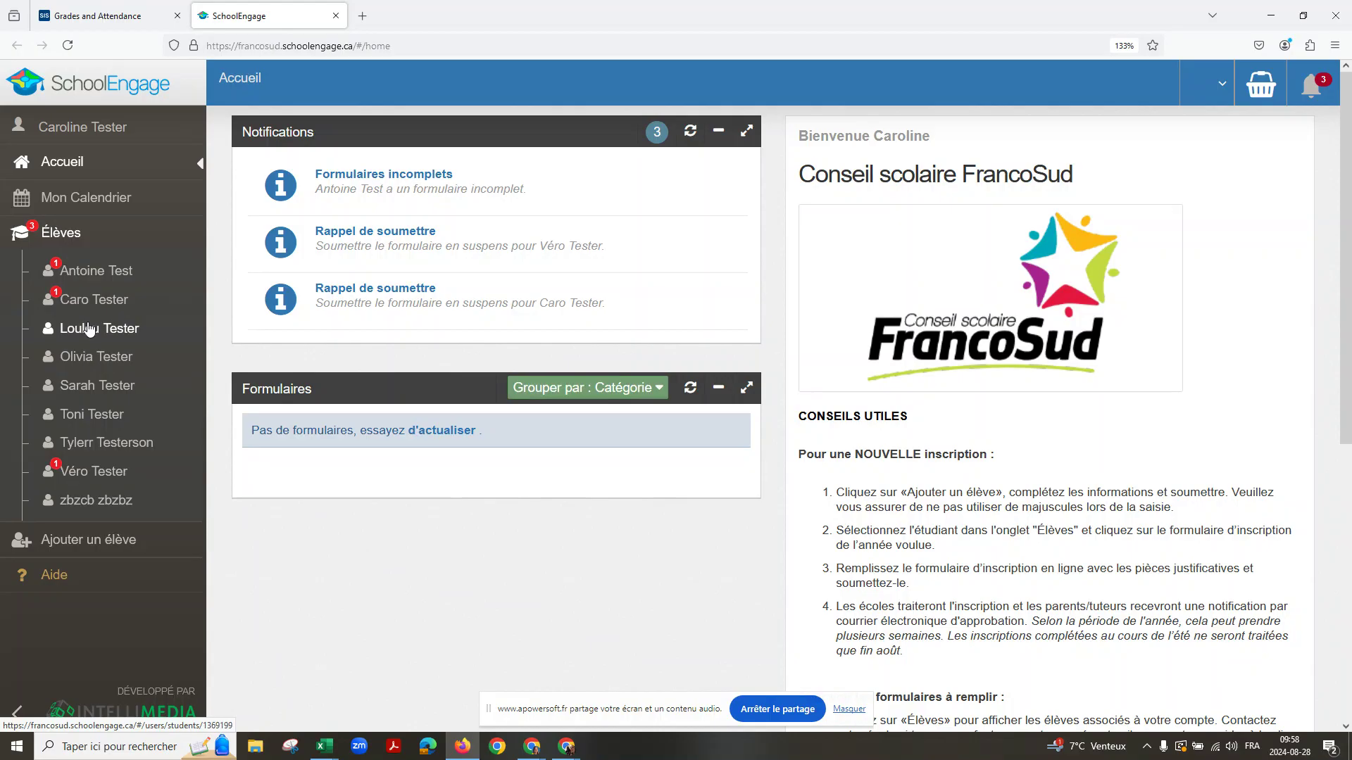
left_click(83, 420)
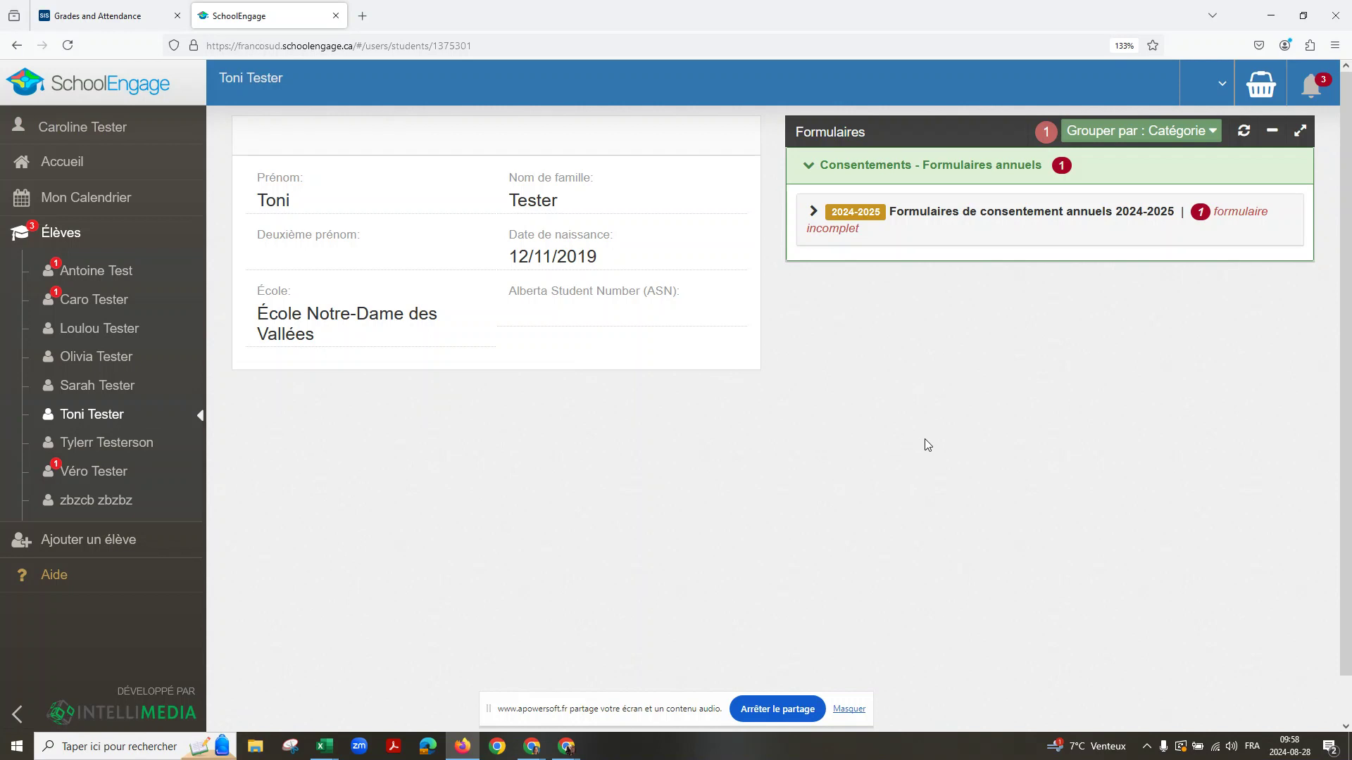
left_click(814, 211)
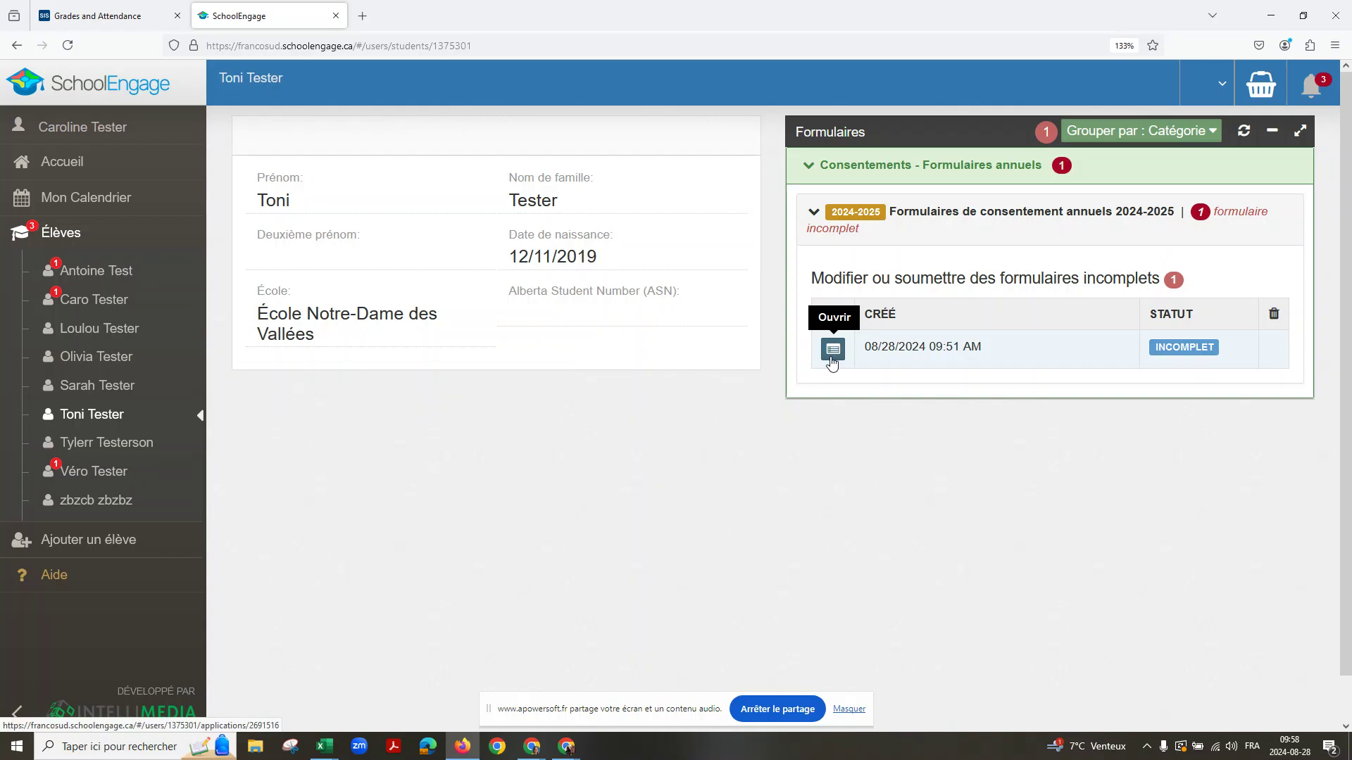
Step: Open the incomplete 2024-2025 consent form and review step 1's prefilled student details
left_click(832, 350)
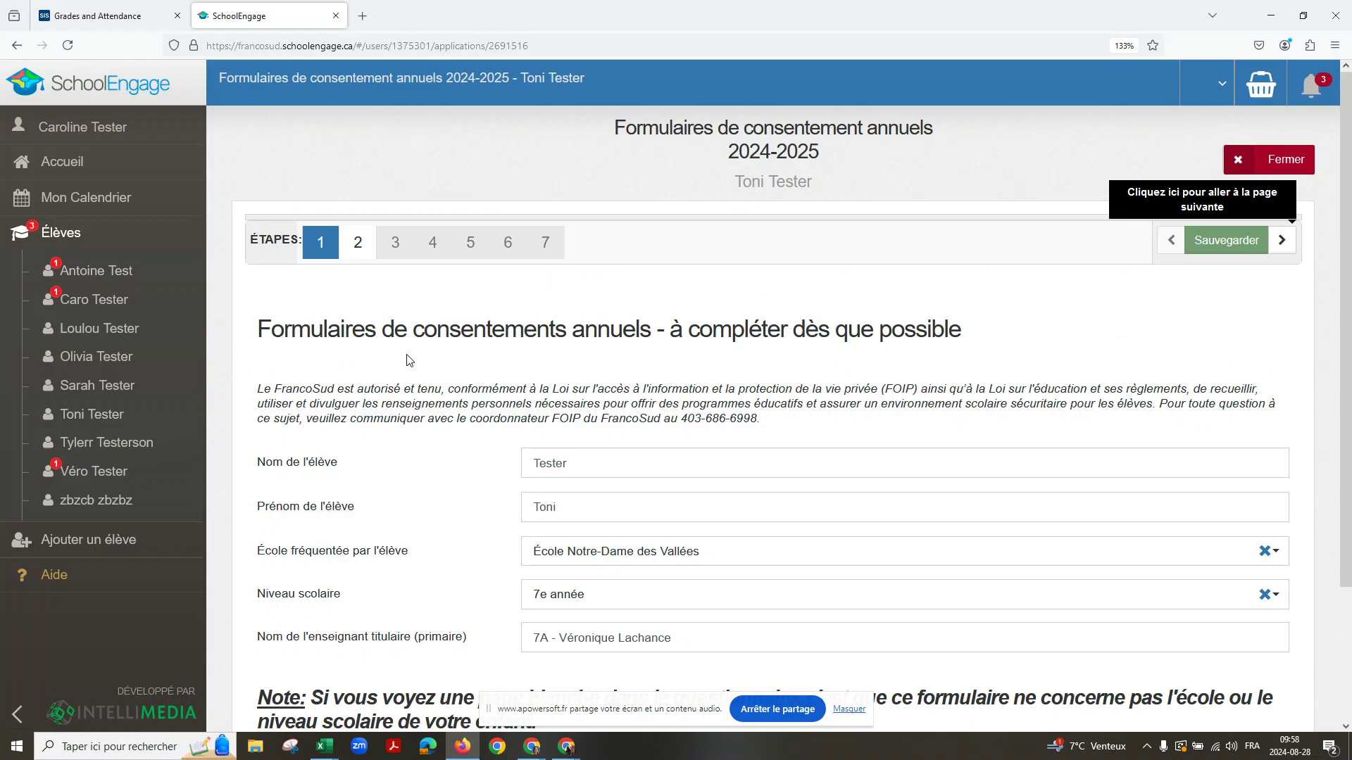
scroll(409, 359, "down", 3)
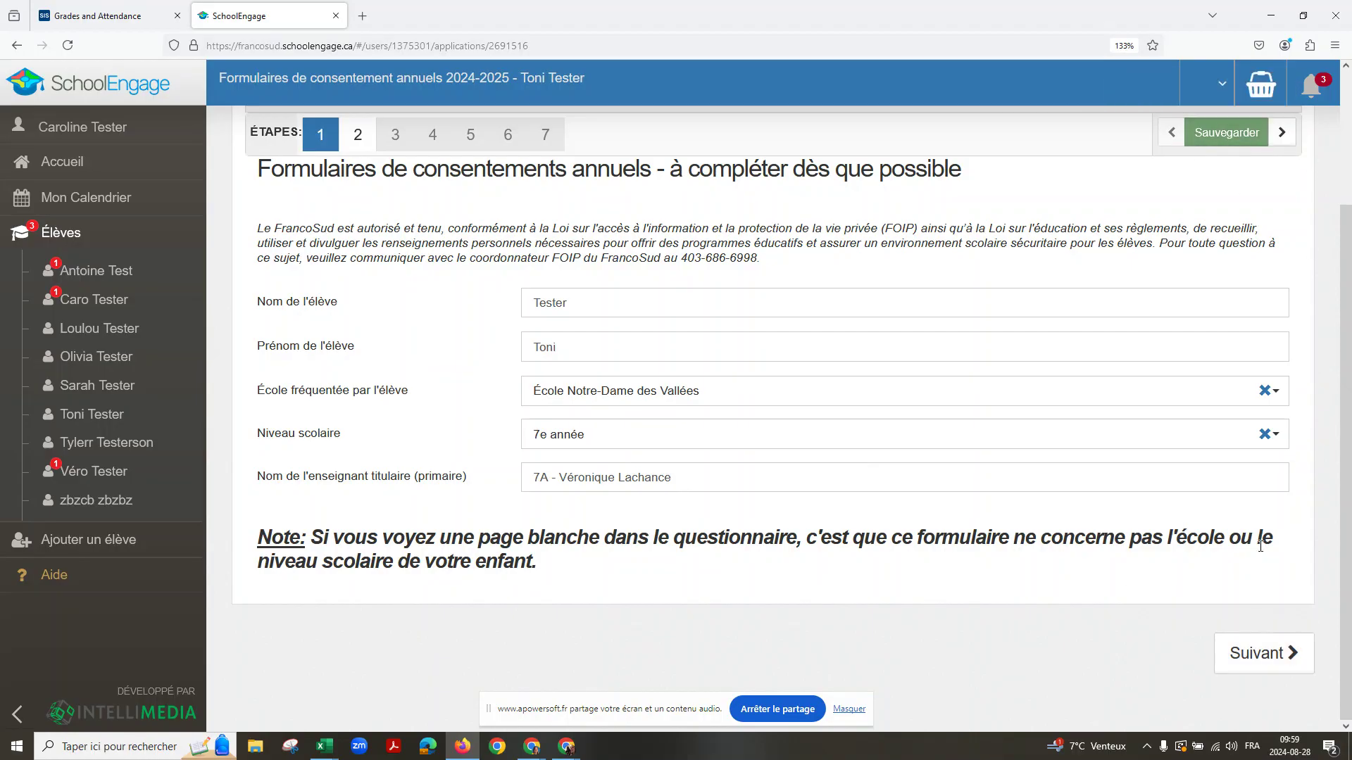
Step: On step 2, answer oui for Renseignements personnels, Image and Réalisations
left_click(1273, 655)
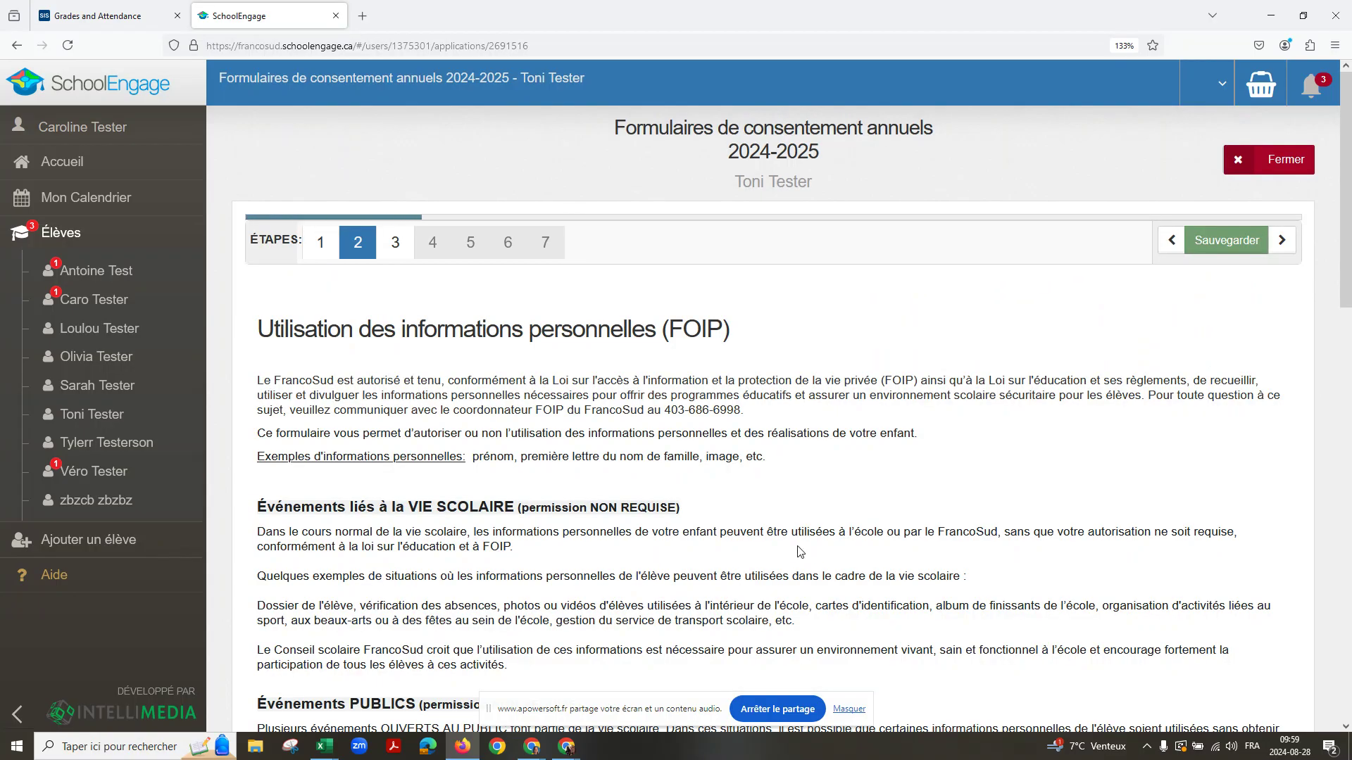
scroll(427, 414, "down", 8)
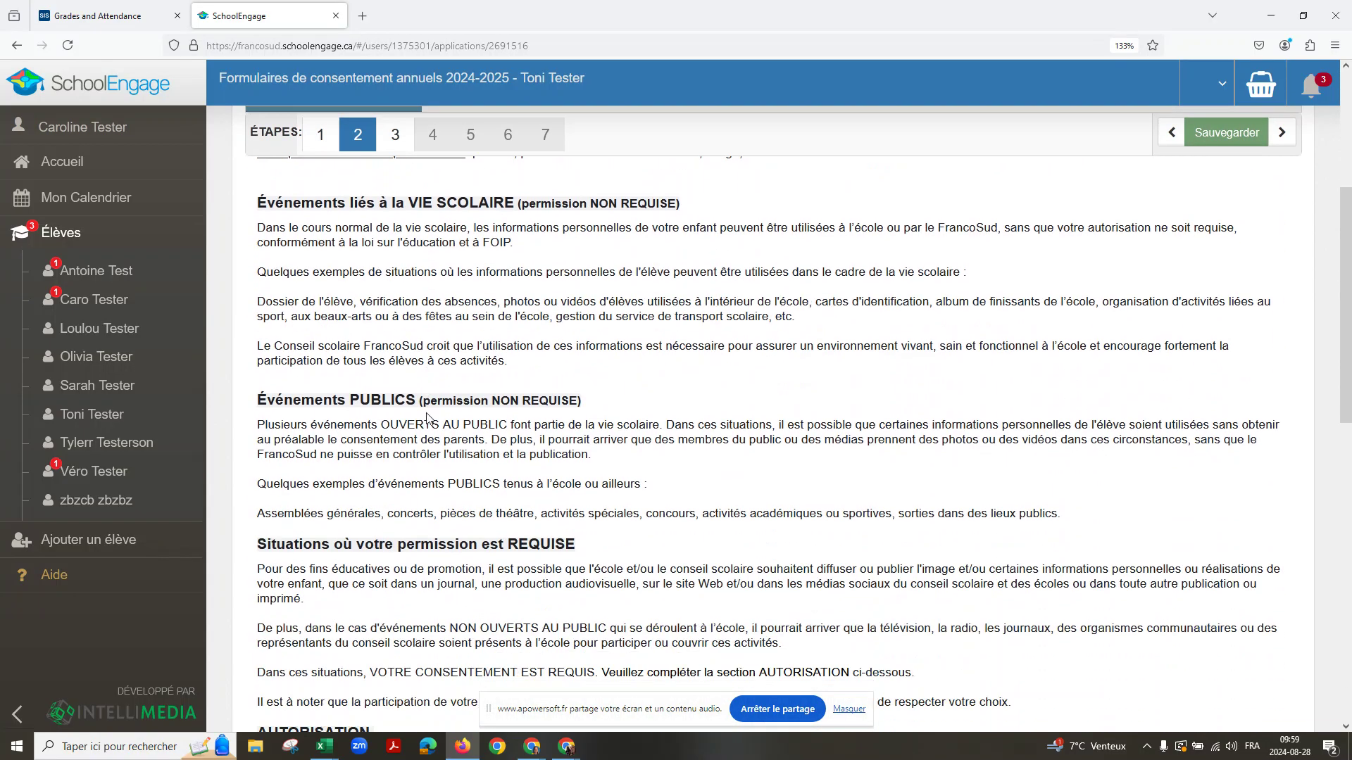
scroll(428, 419, "down", 4)
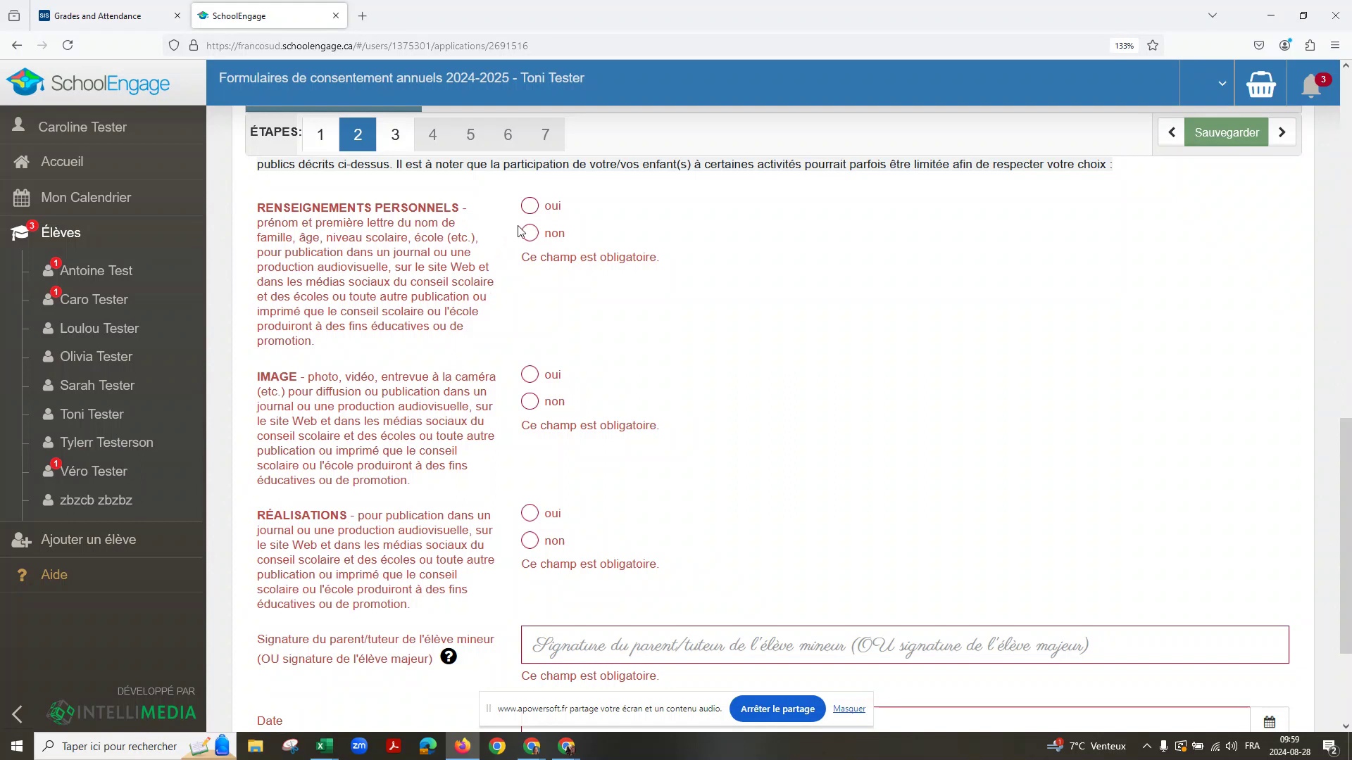
left_click(529, 206)
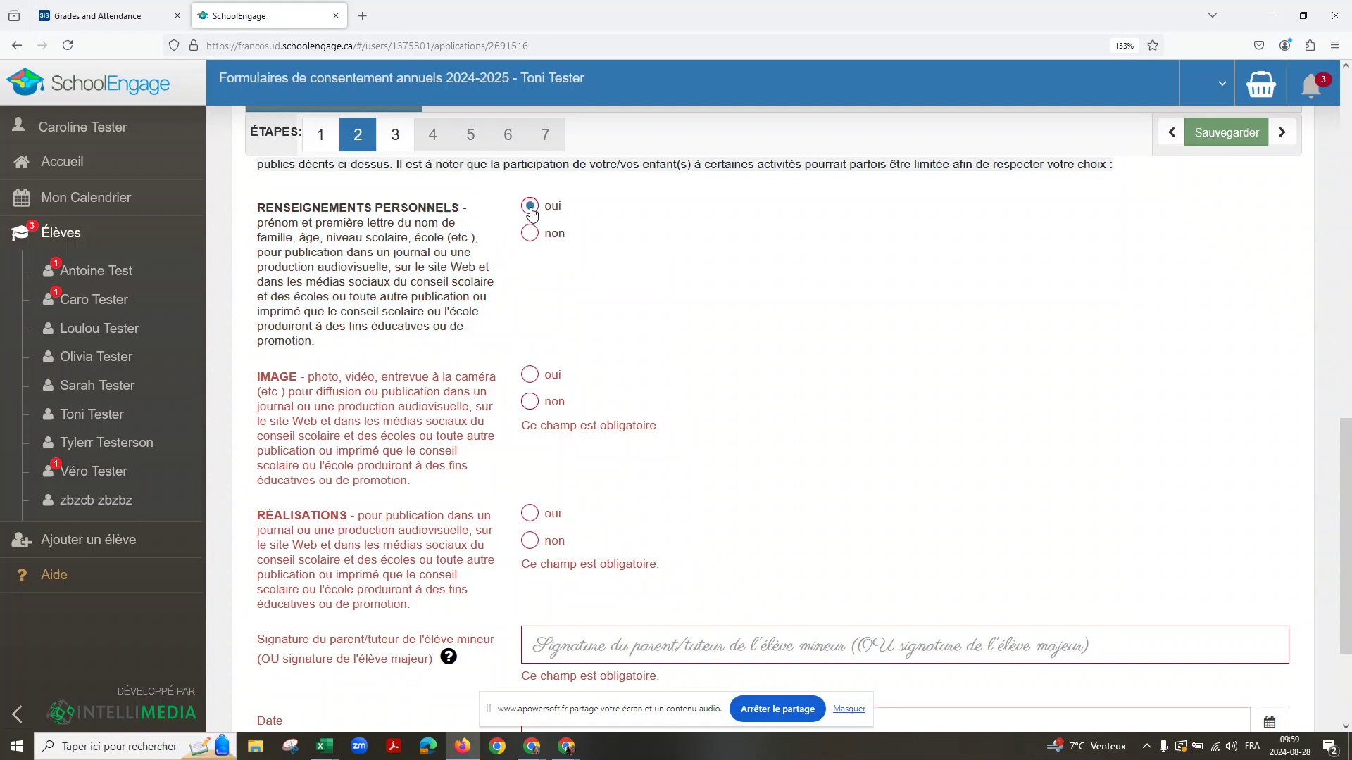
left_click(529, 374)
left_click(531, 514)
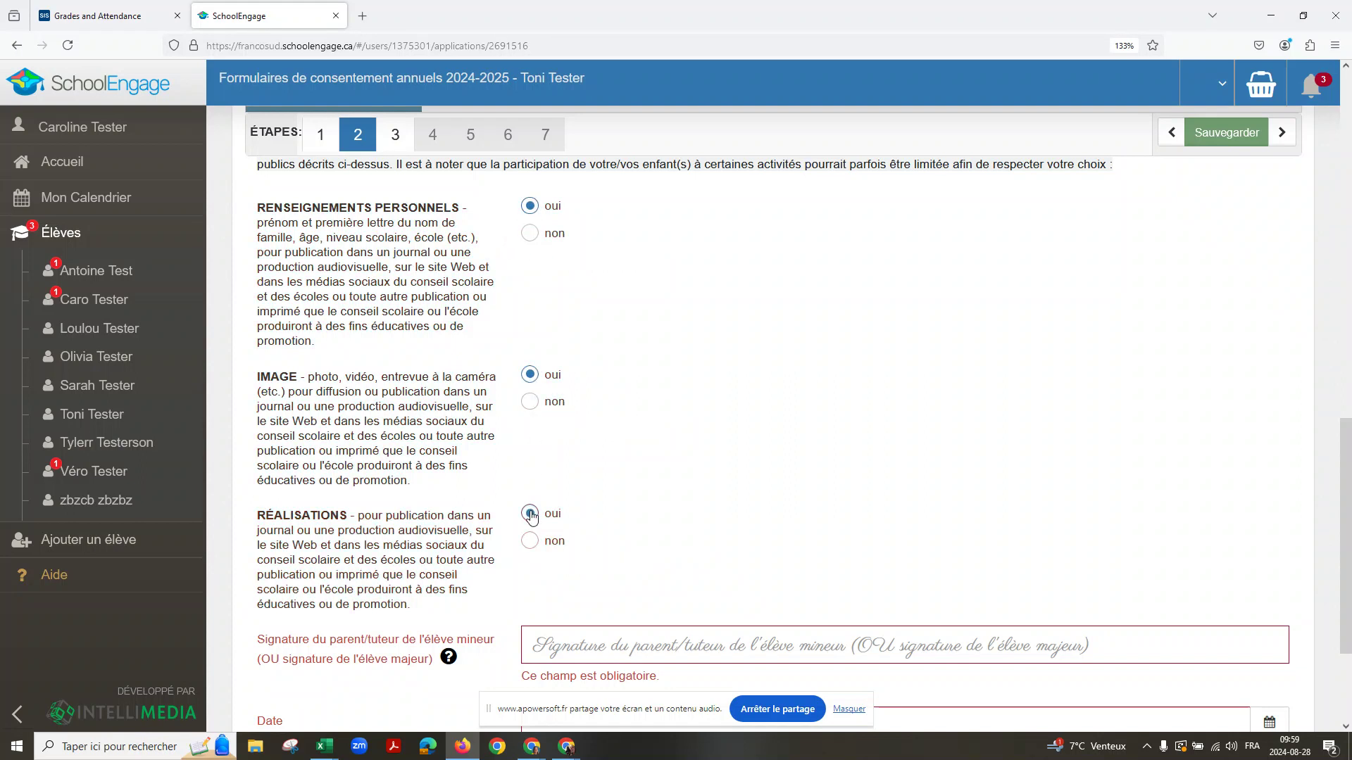
Step: Sign step 2, date it 08/28/2024 and continue to step 3
left_click(567, 649)
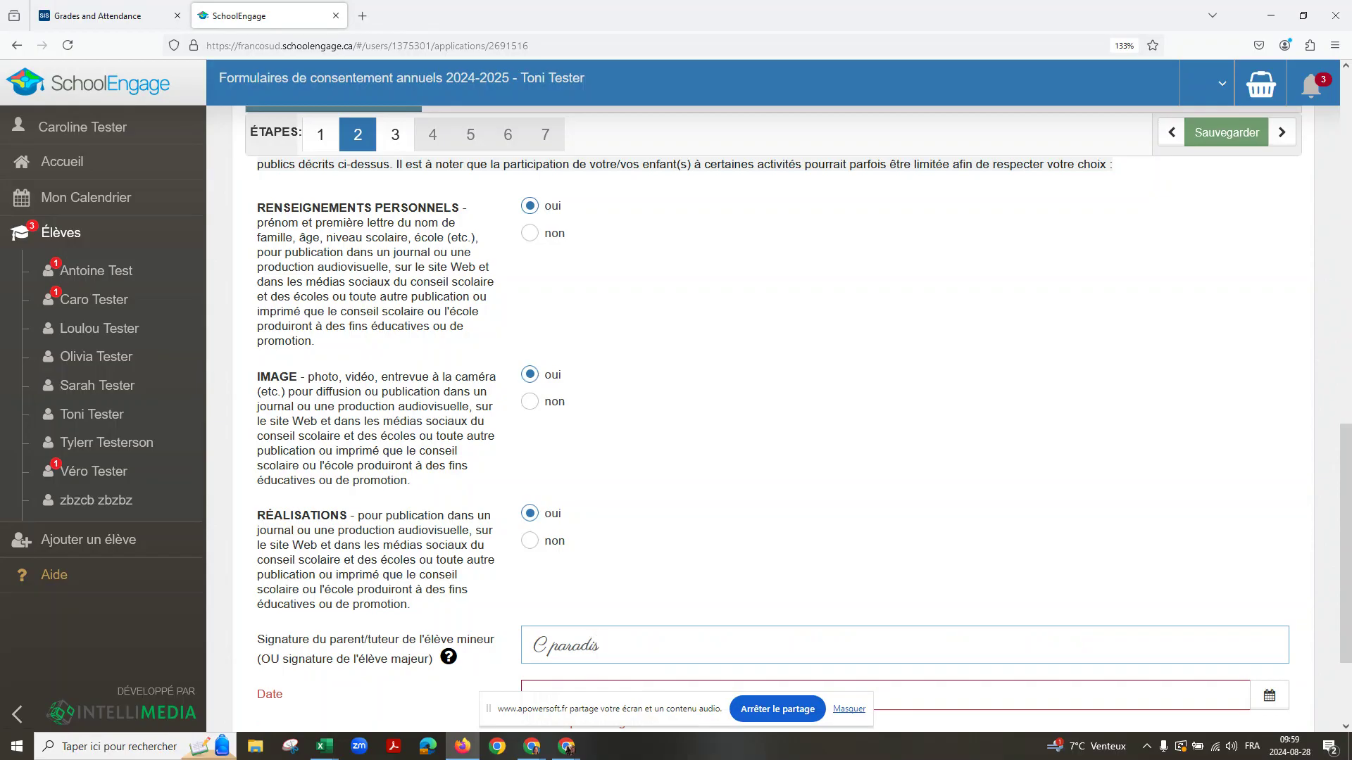
scroll(572, 651, "down", 3)
left_click(580, 549)
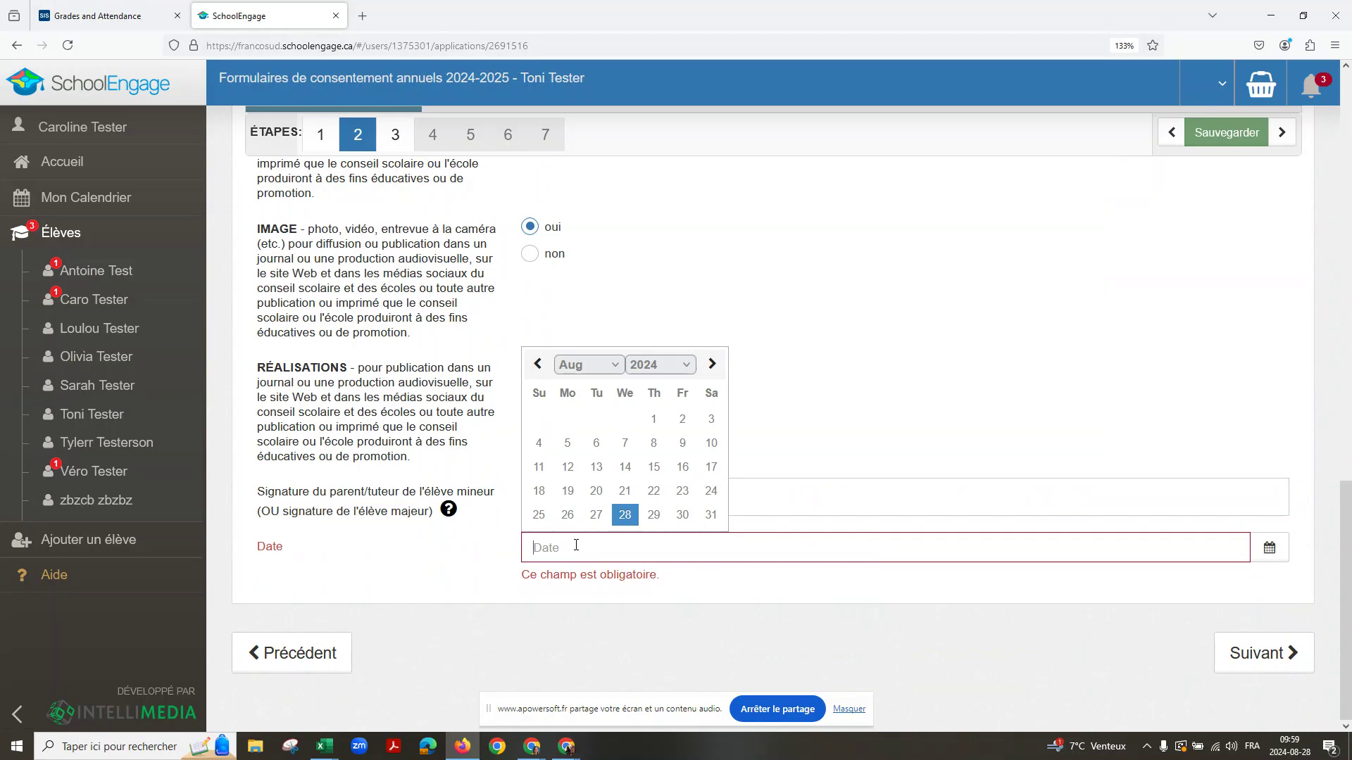
left_click(621, 511)
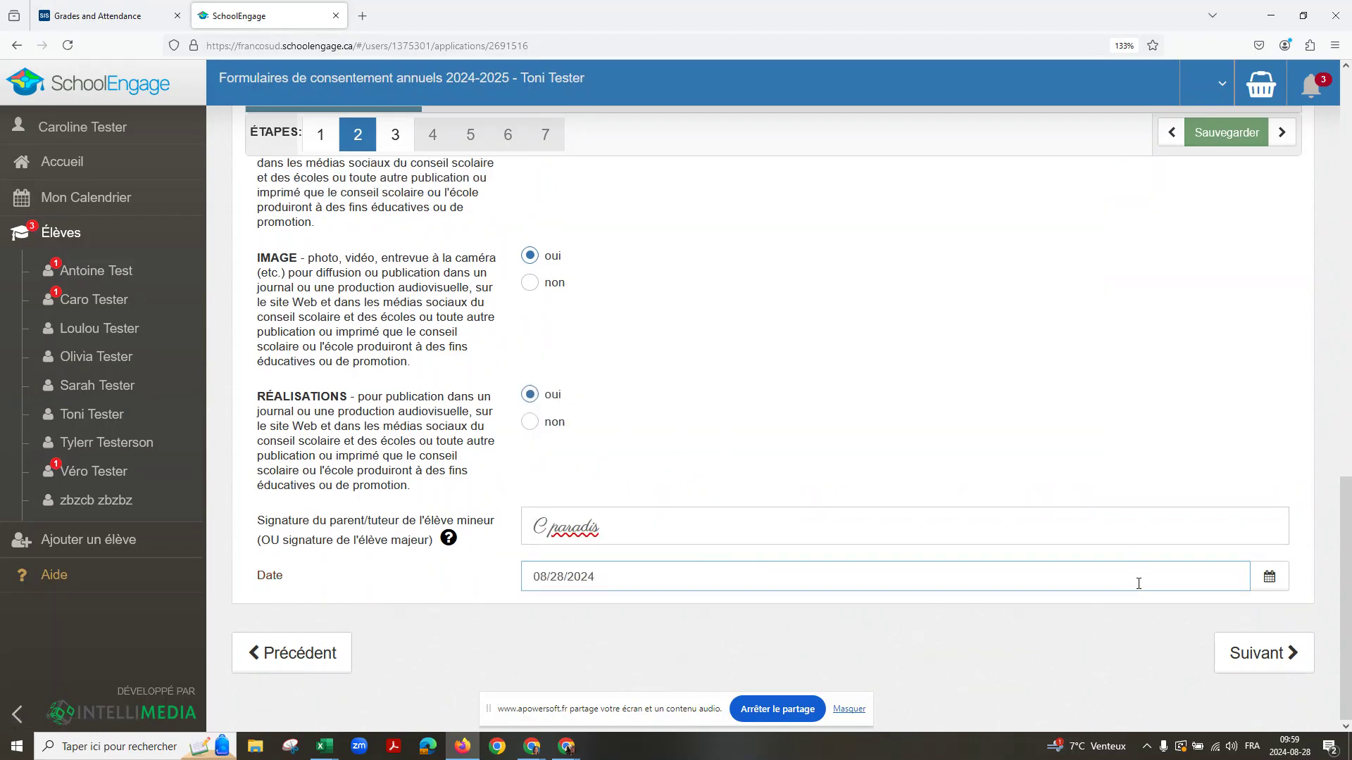
left_click(1256, 656)
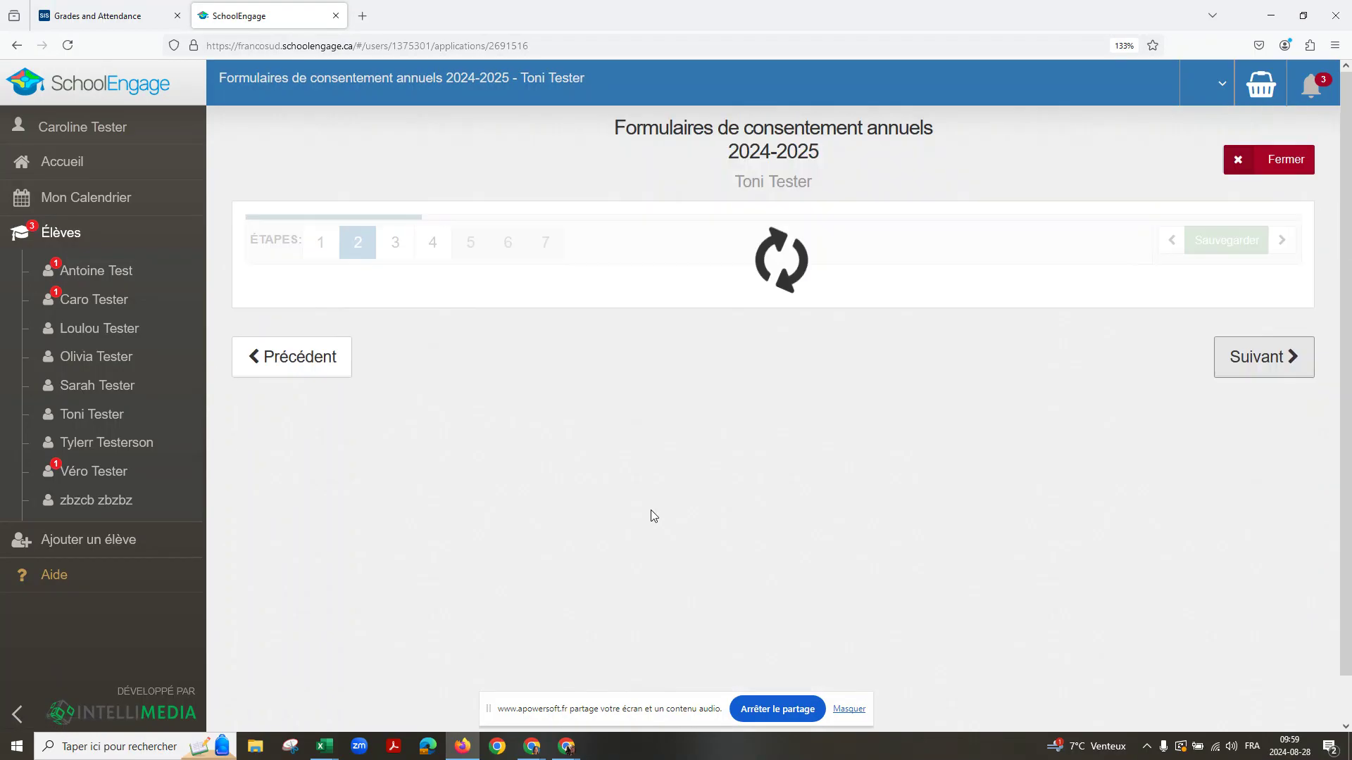
Step: Answer oui to walking outings and lunch departure, check the declaration, sign and date step 3 08/28/2024
scroll(372, 395, "down", 5)
scroll(372, 394, "down", 10)
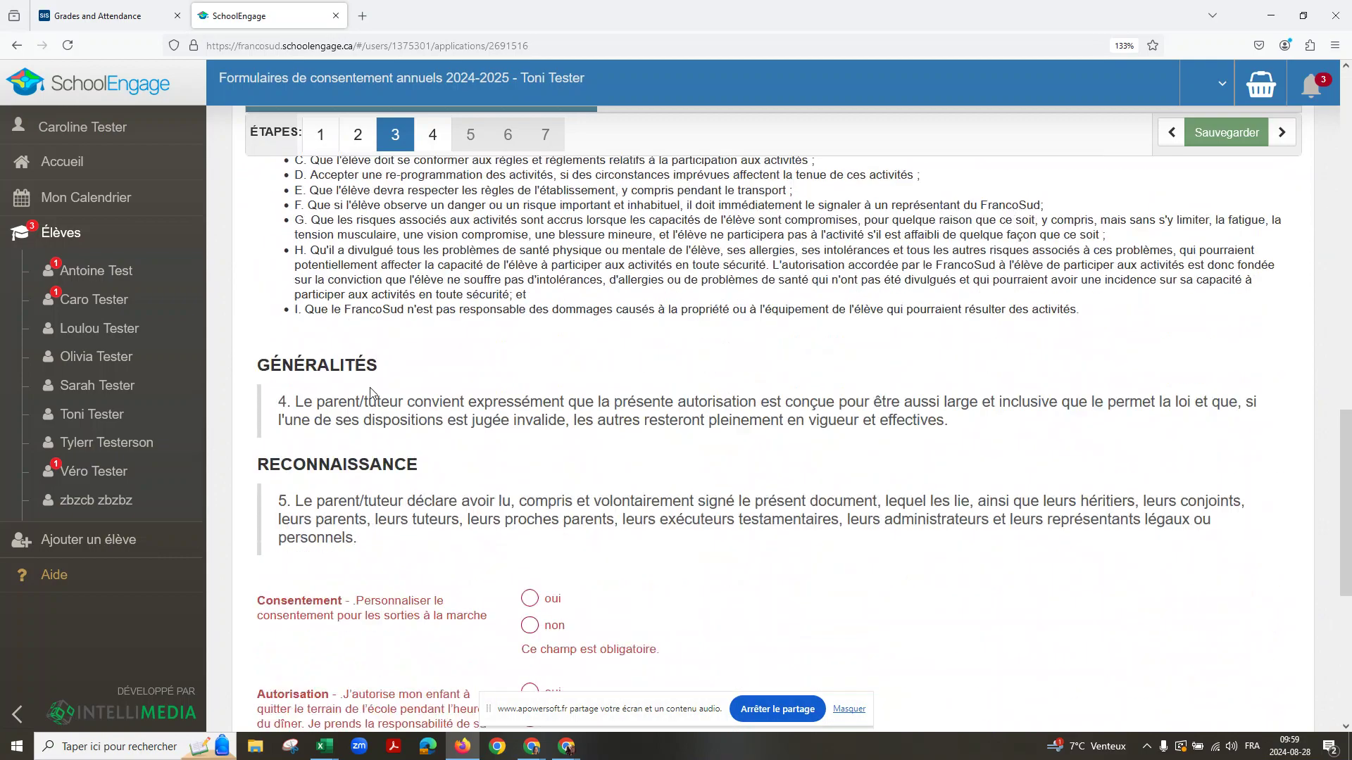
left_click(529, 306)
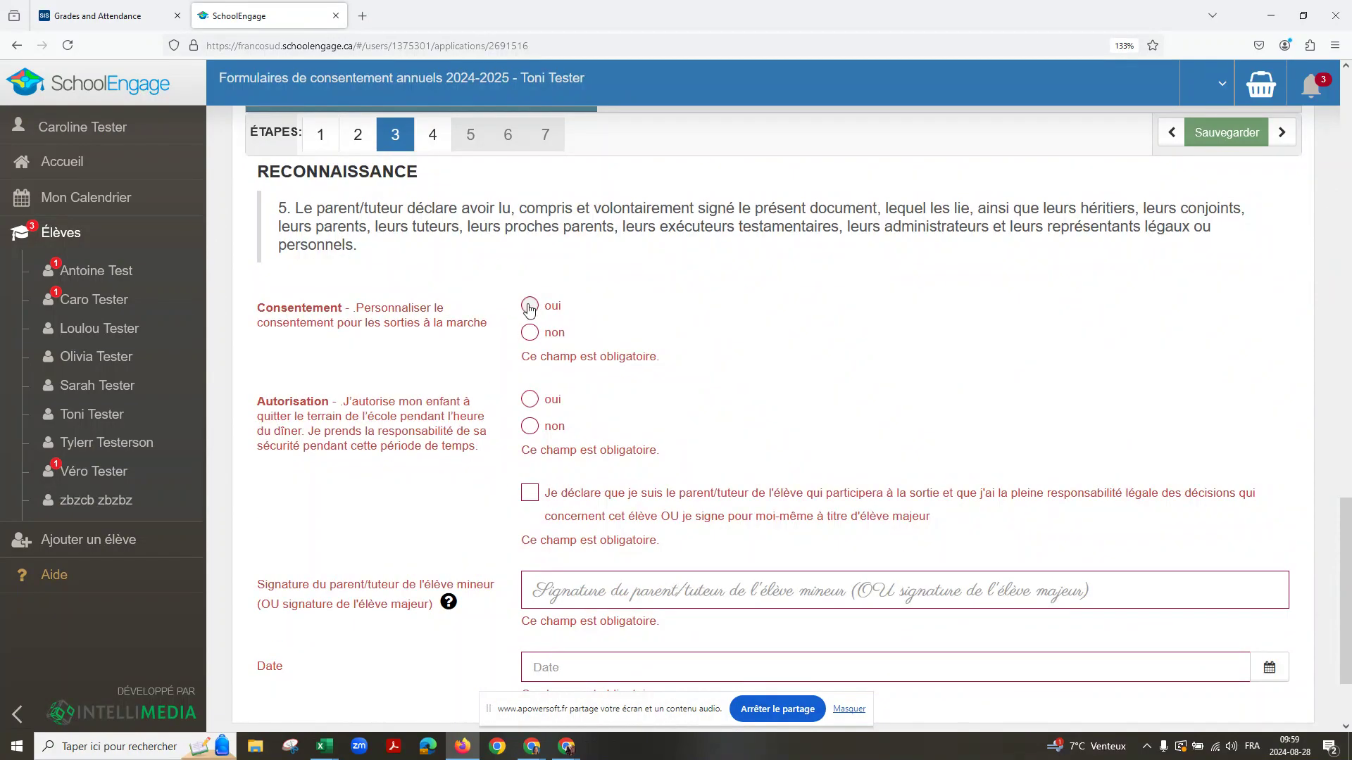
left_click(529, 370)
left_click(529, 451)
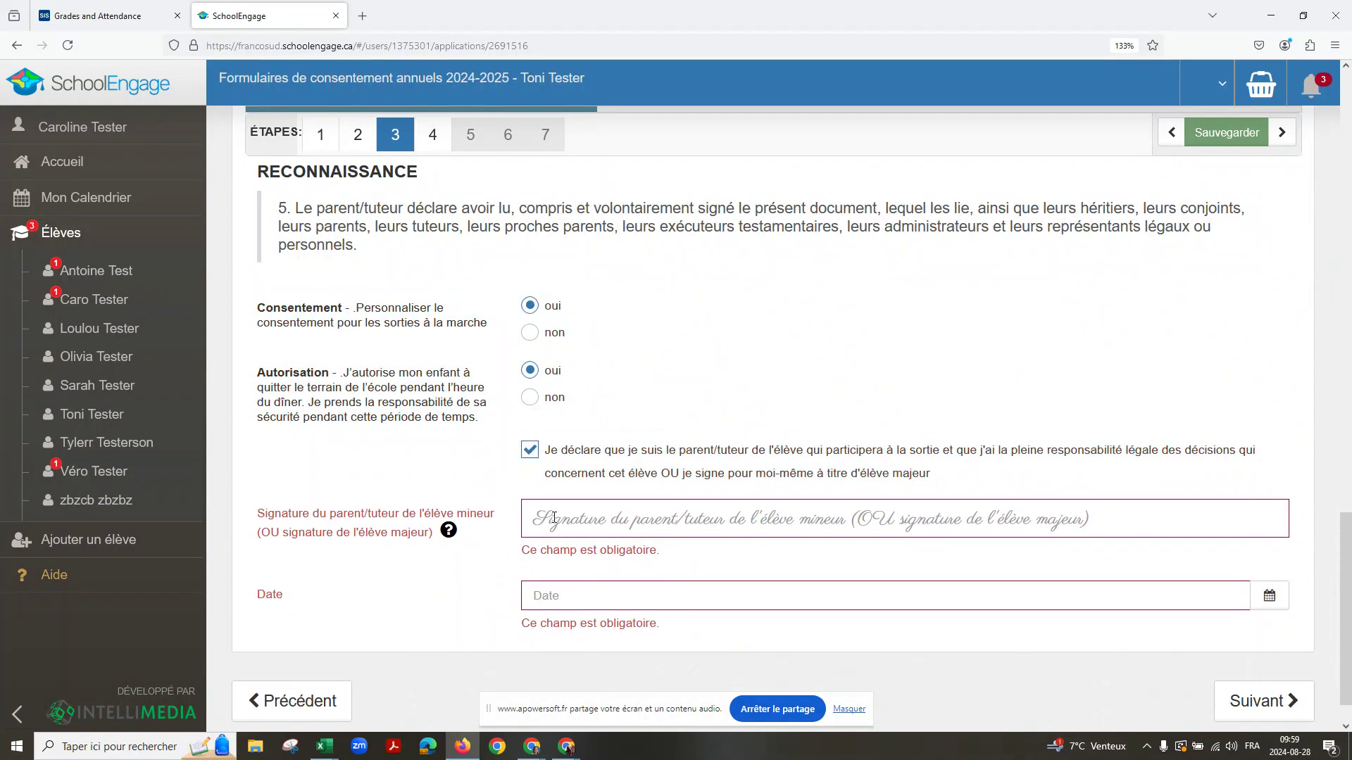
left_click(555, 526)
type("Para")
type("nt")
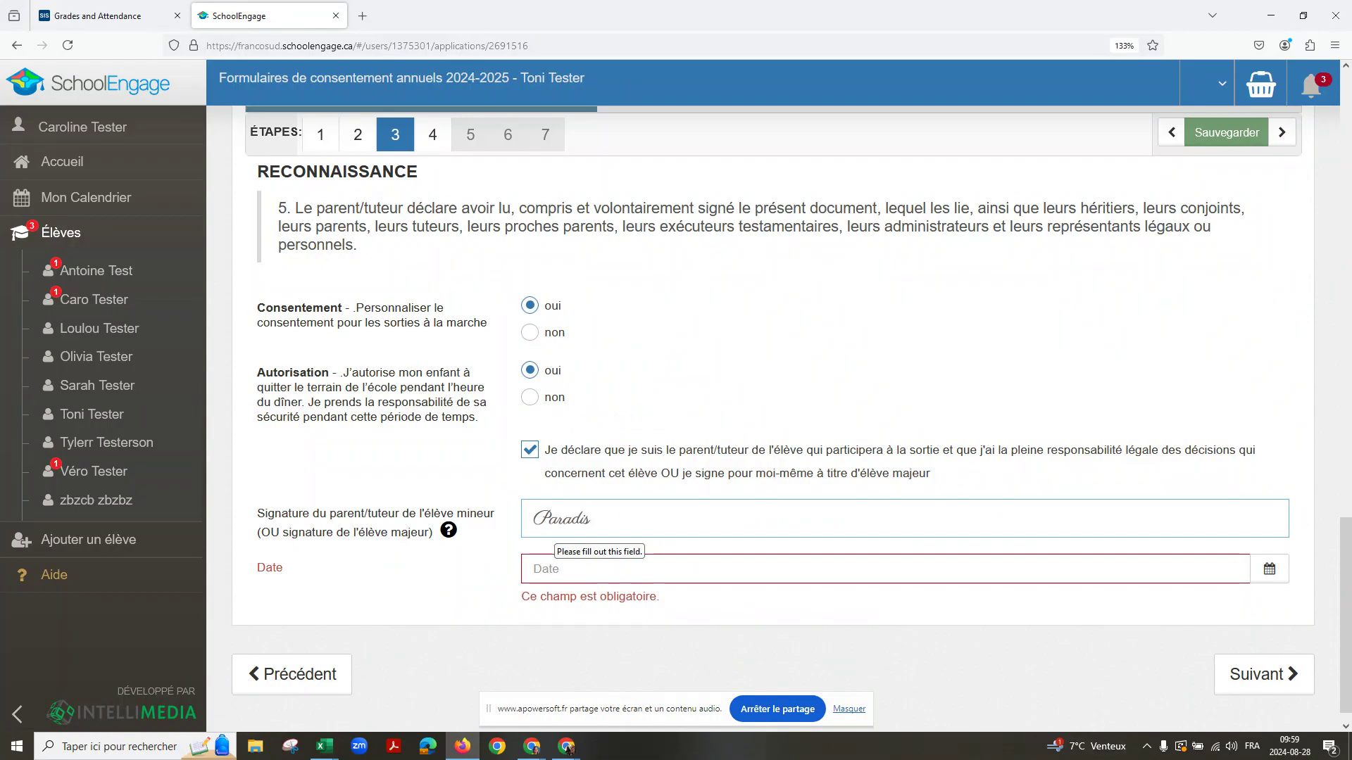
left_click(576, 578)
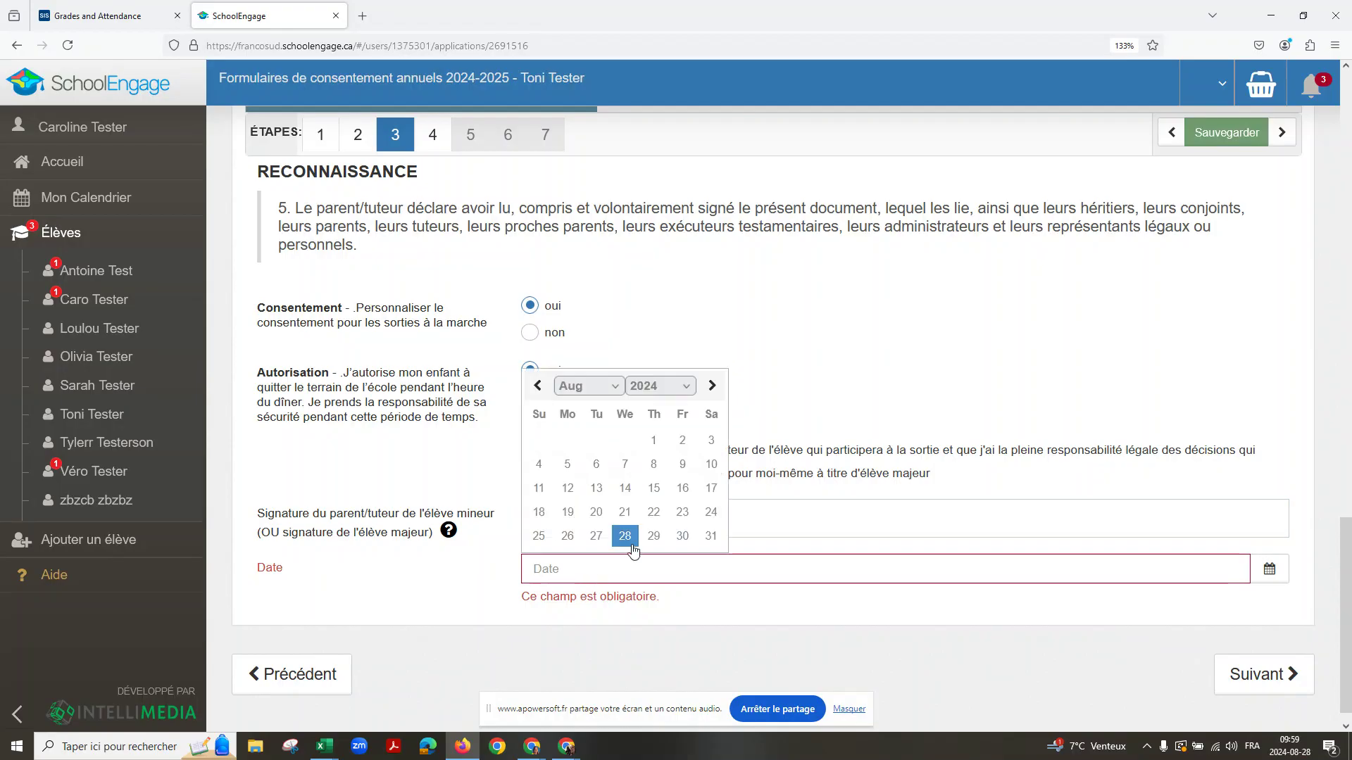
left_click(626, 537)
left_click(1229, 651)
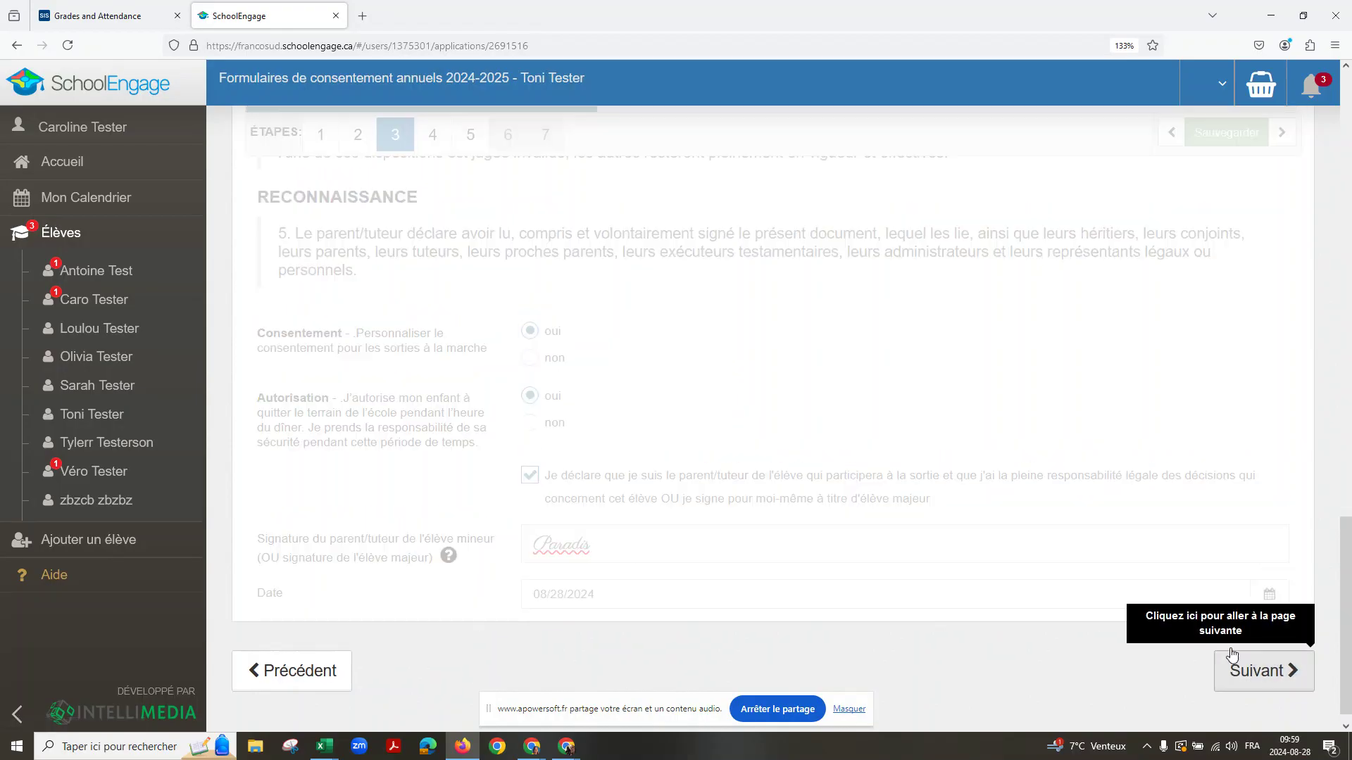
Step: On step 4, answer oui to Consentement and Autorisation, check the declaration, sign and date 08/28/2024
scroll(834, 583, "down", 10)
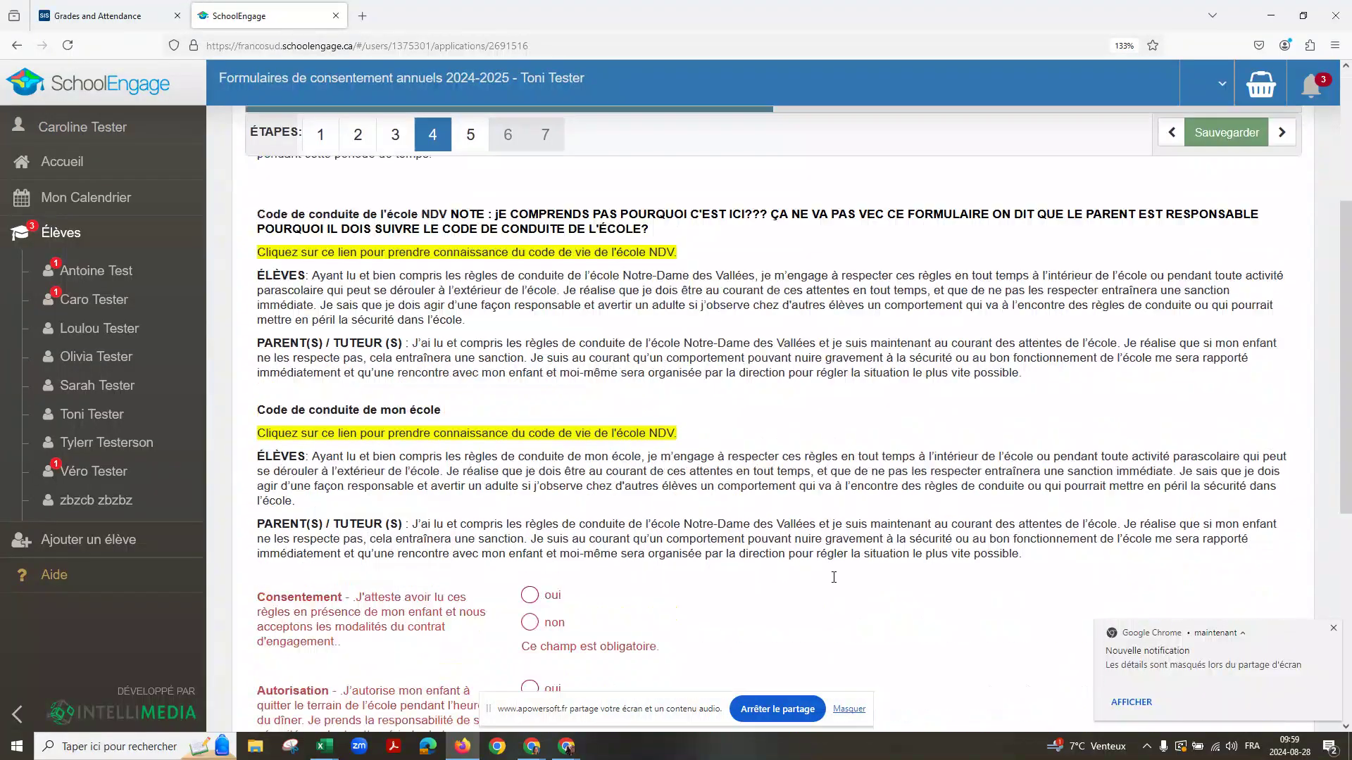
left_click(541, 189)
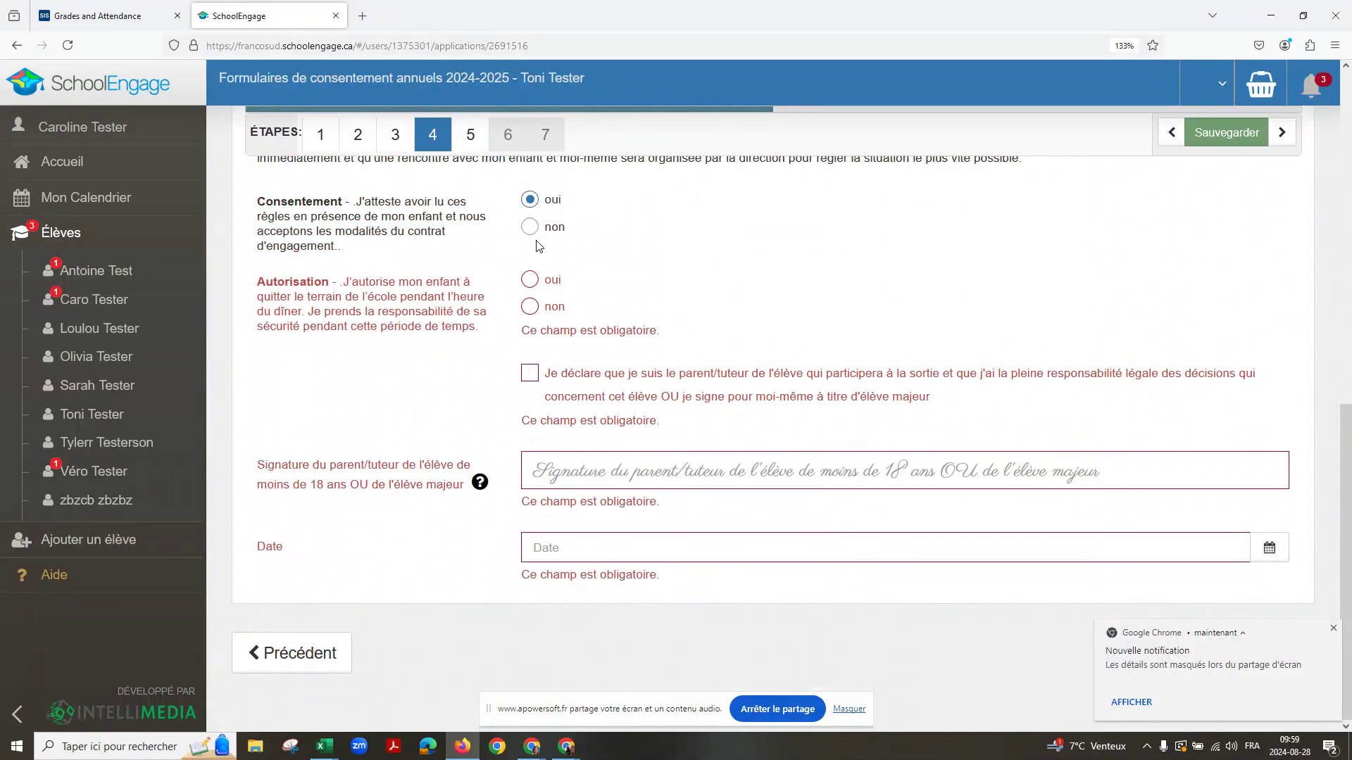
left_click(534, 373)
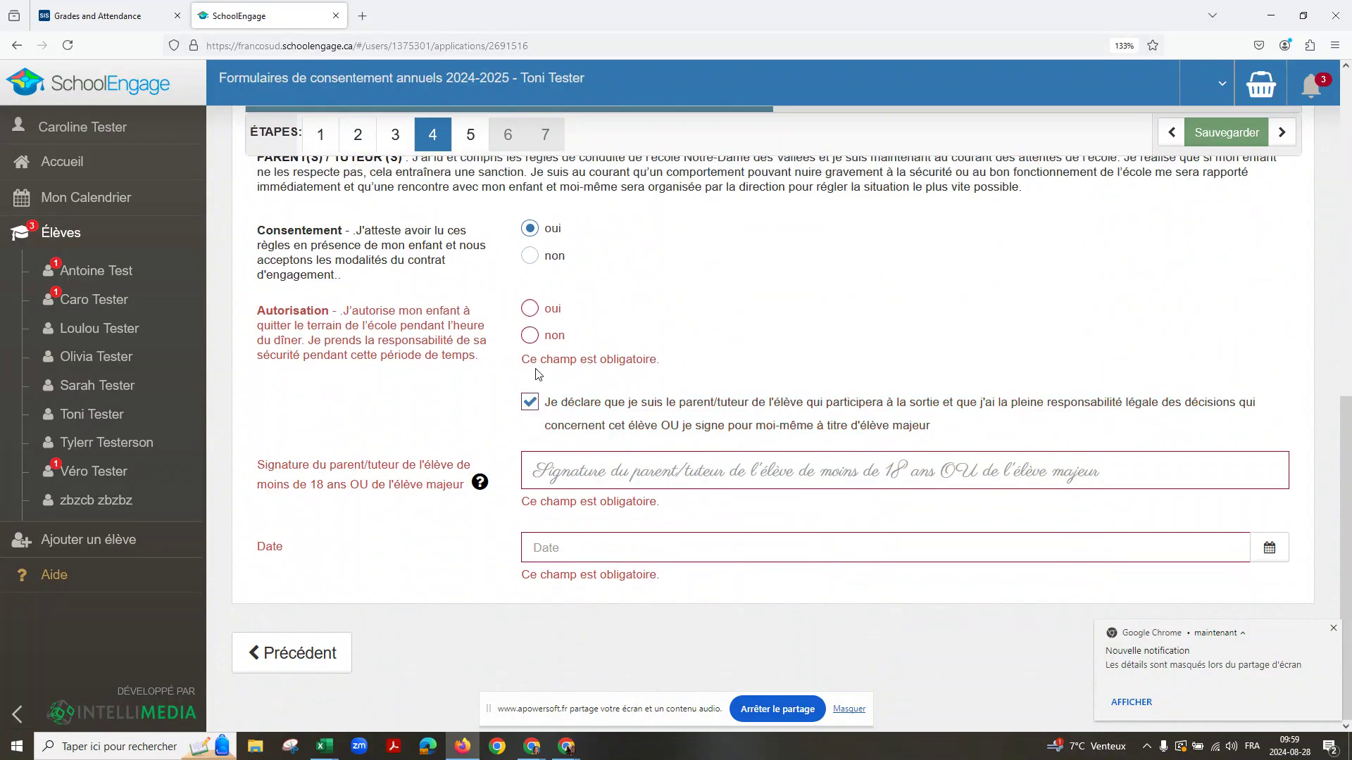
left_click(566, 471)
type("Carol")
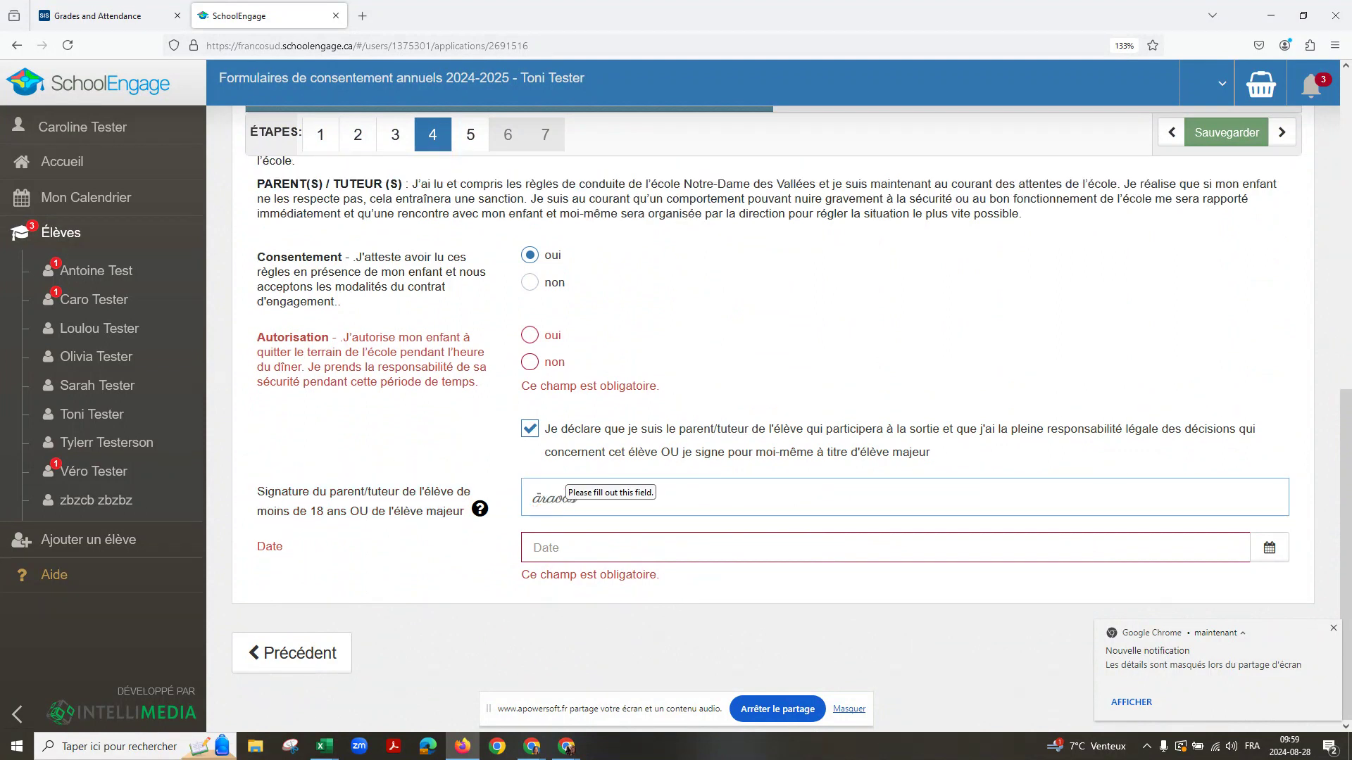
left_click(542, 546)
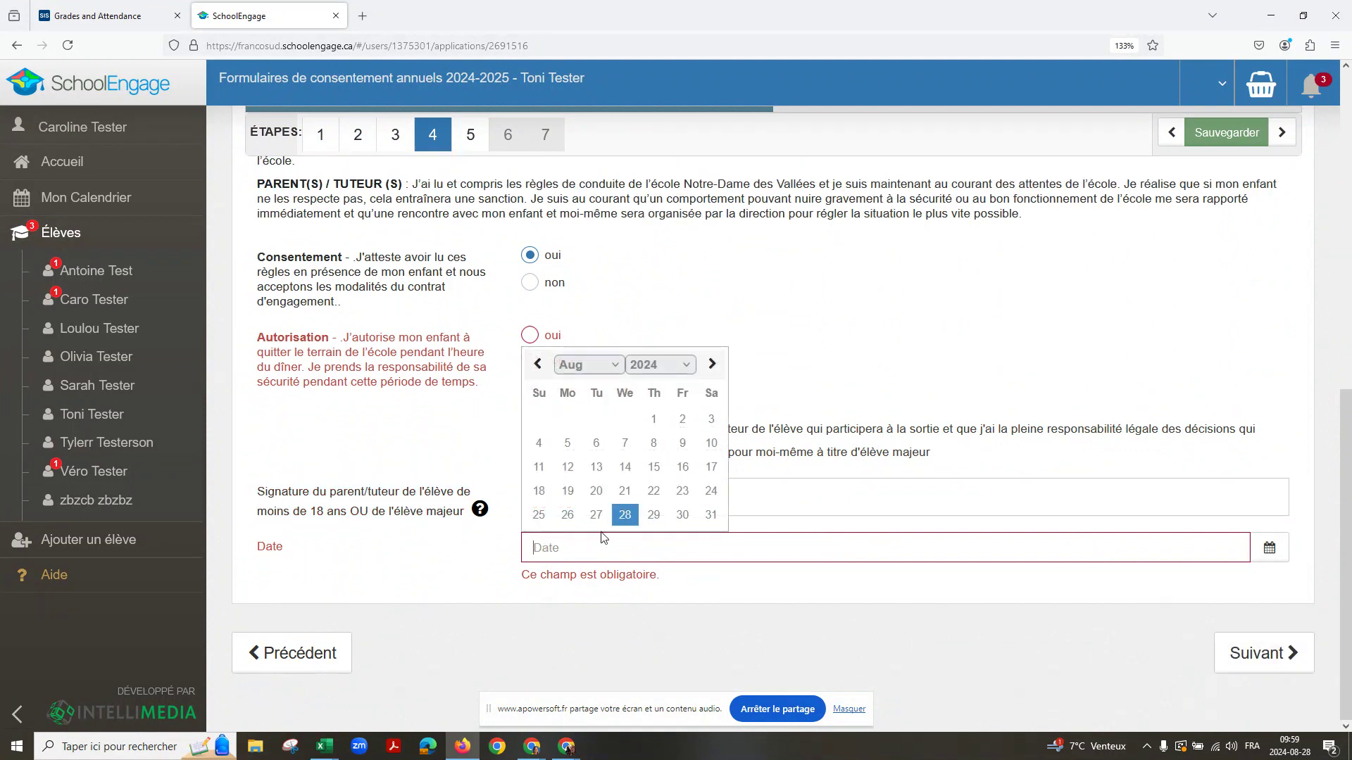
left_click(627, 516)
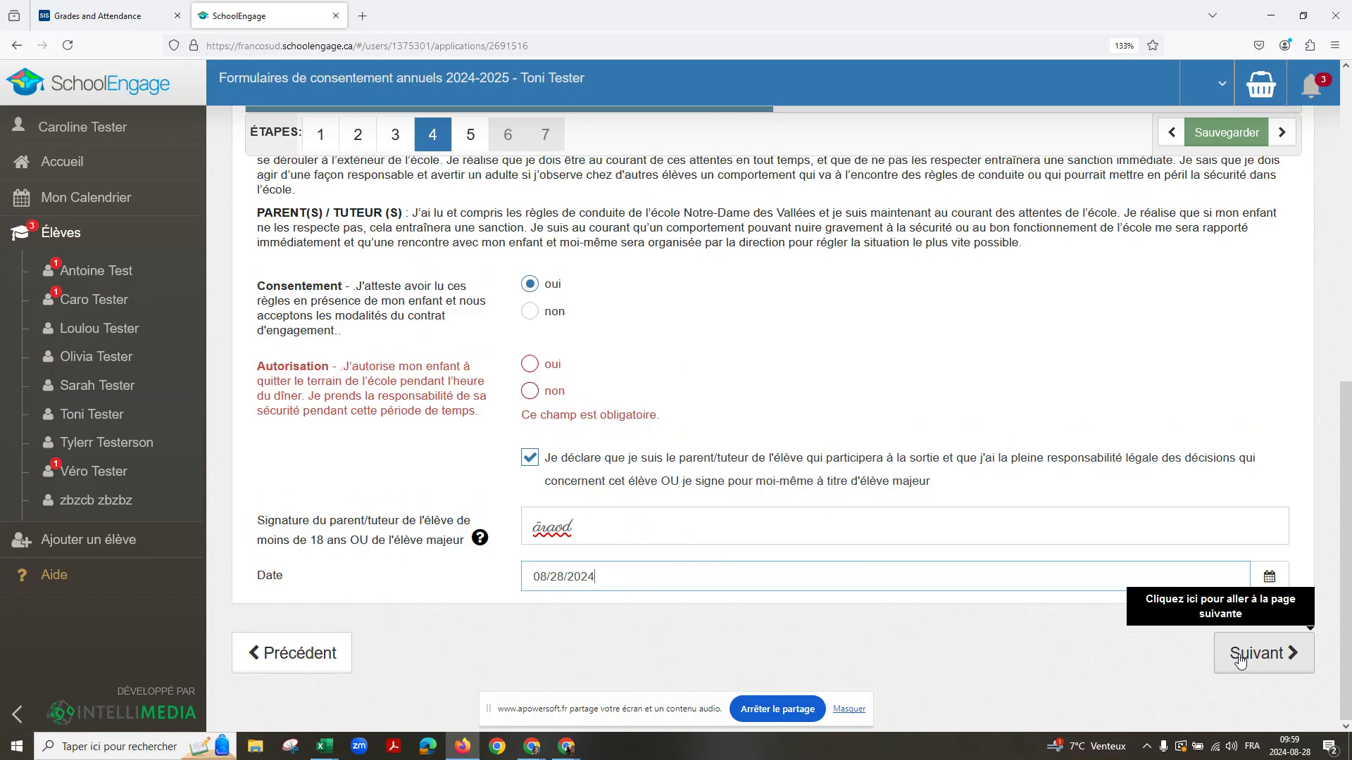
left_click(1241, 659)
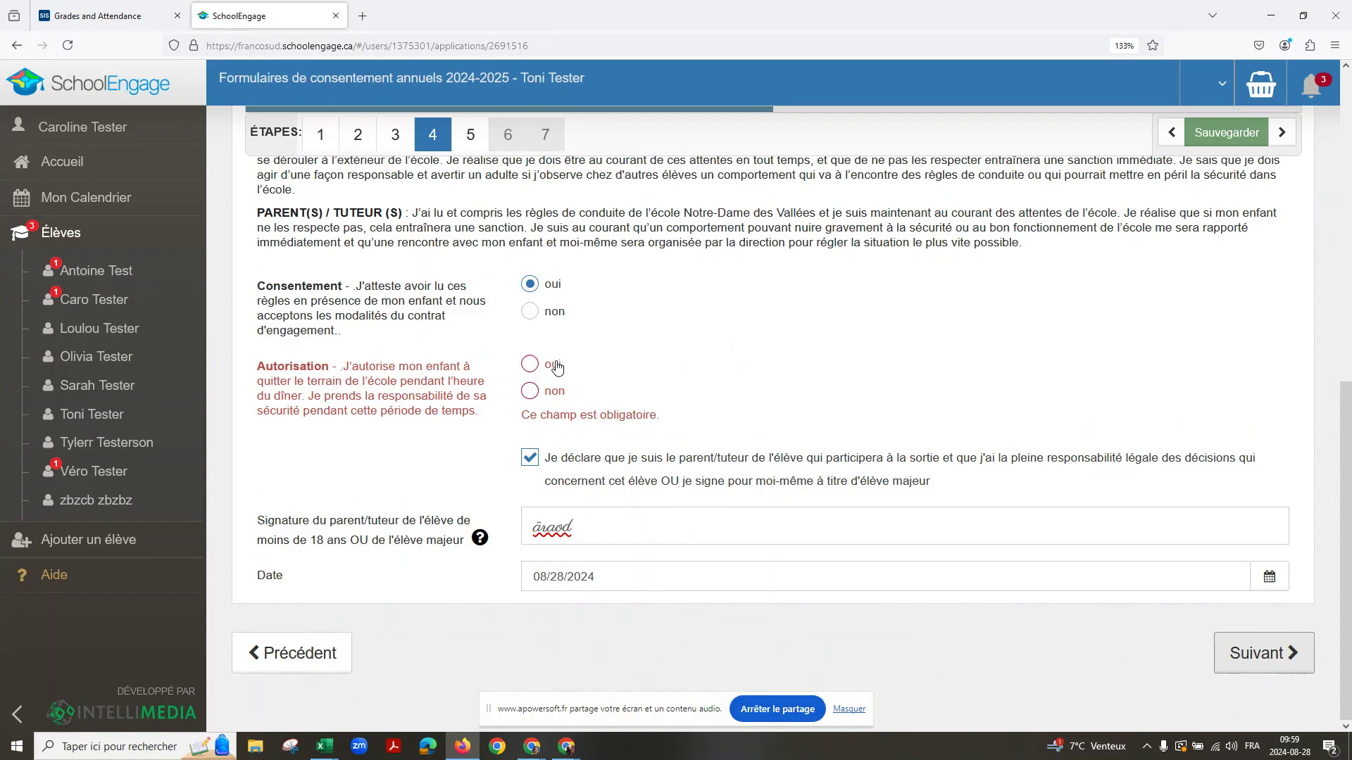
left_click(530, 363)
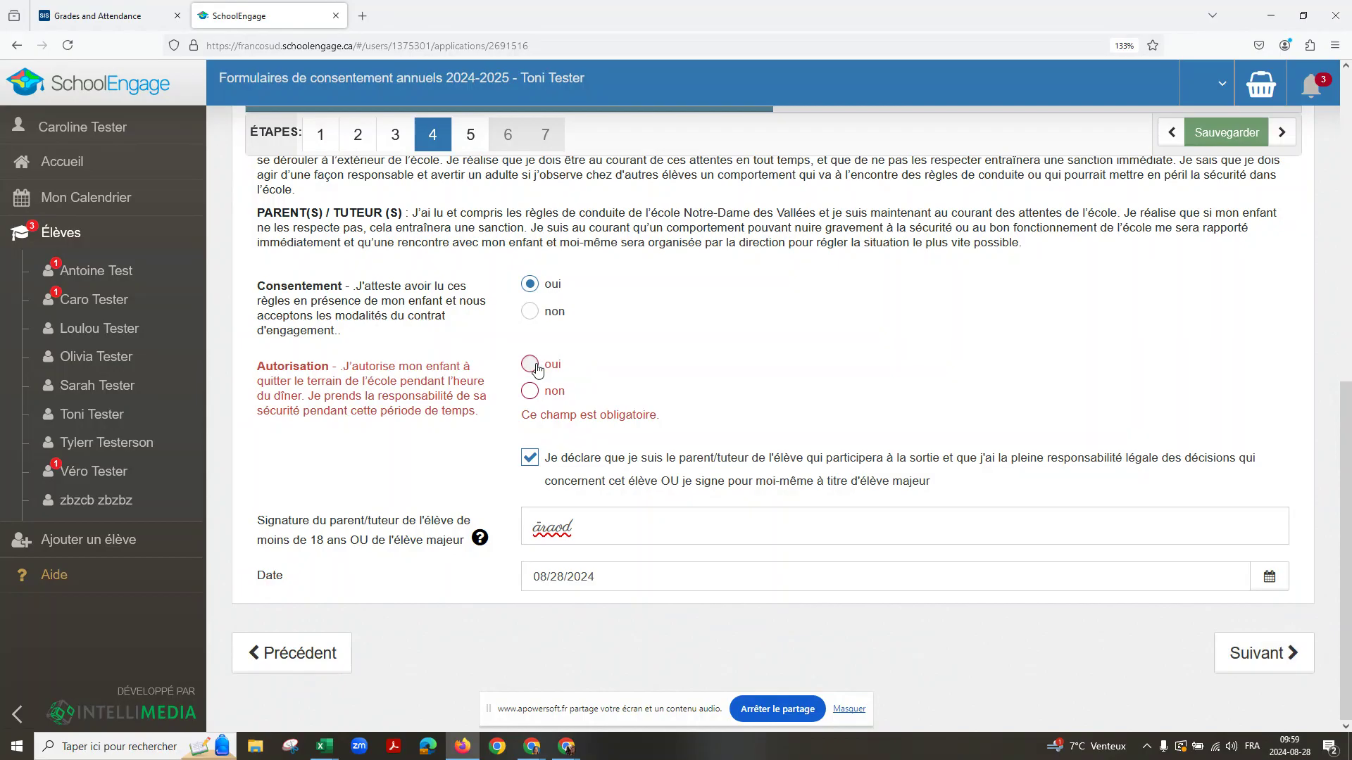
left_click(1232, 653)
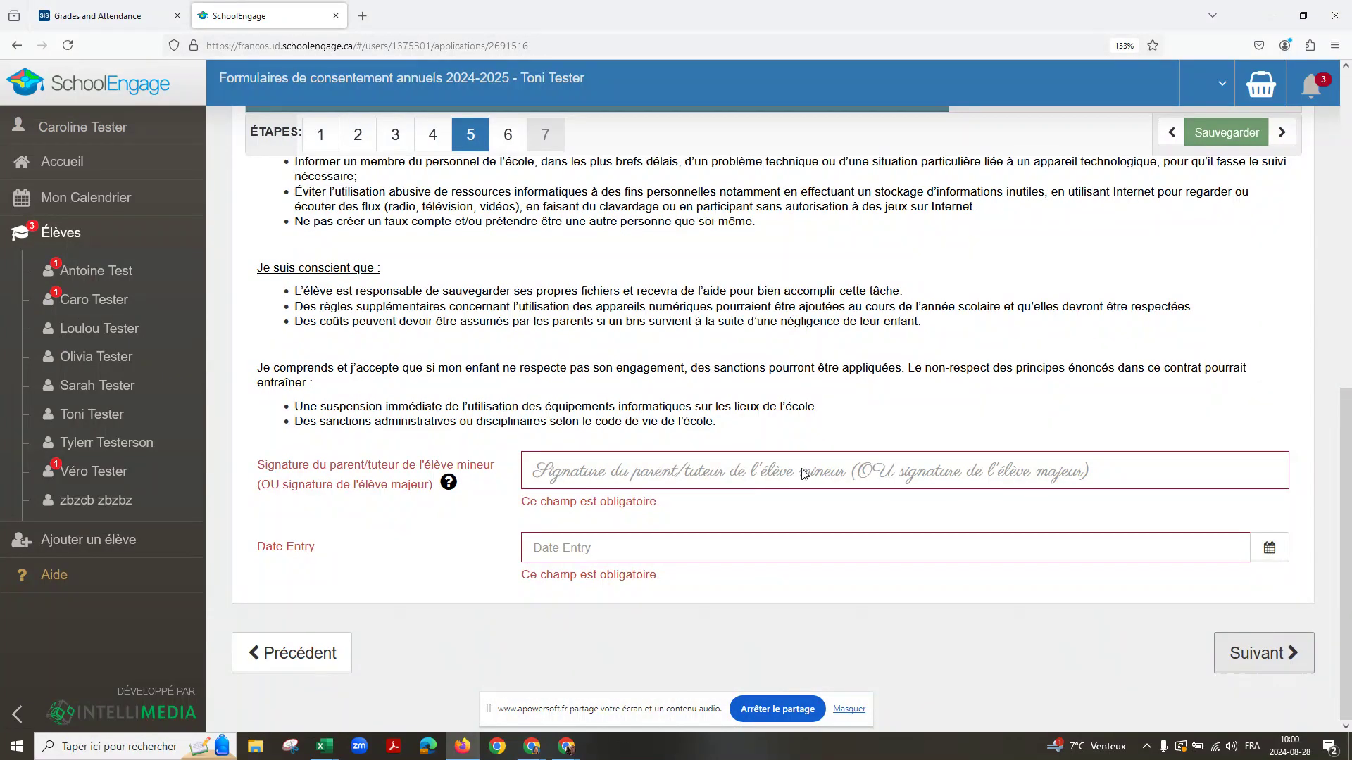
Step: Sign step 5's device contract and set its date entry to 08/28/2024
type("Parasi")
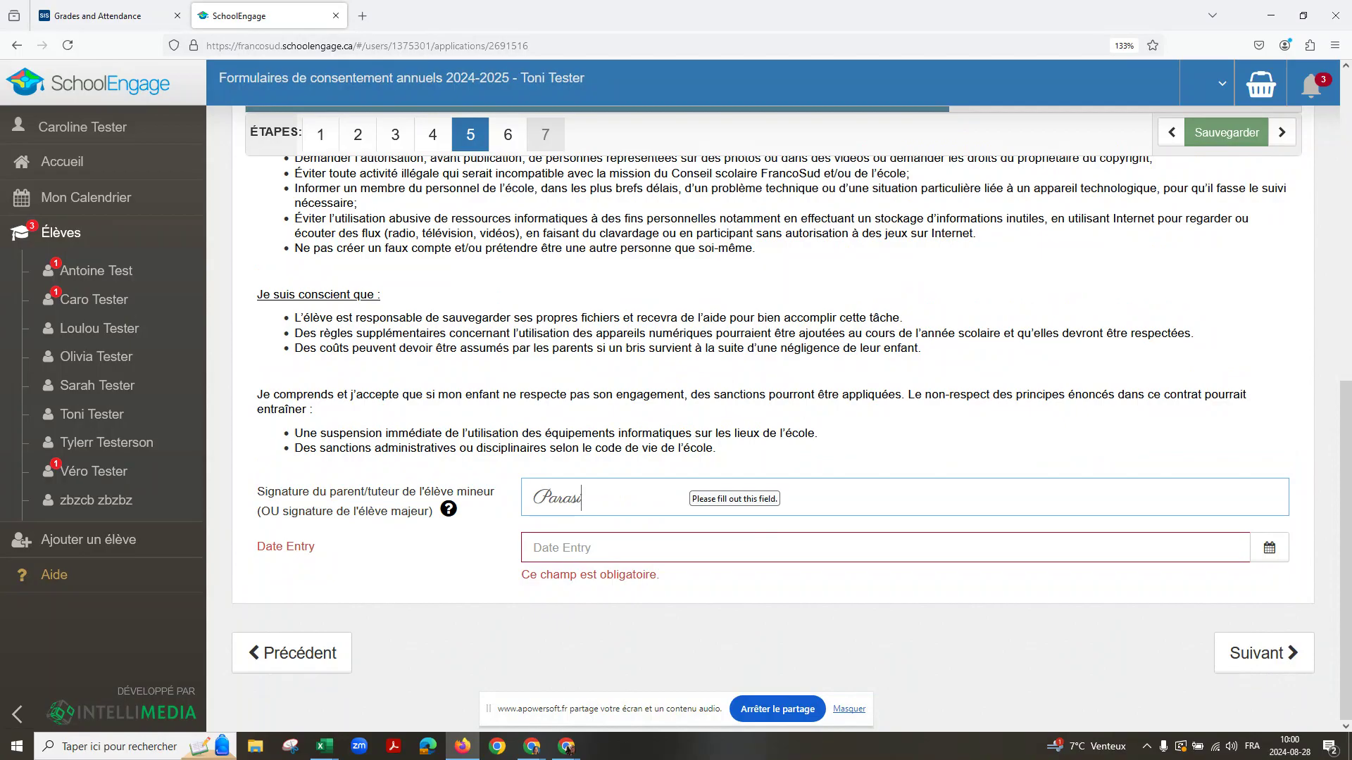
key("Tab")
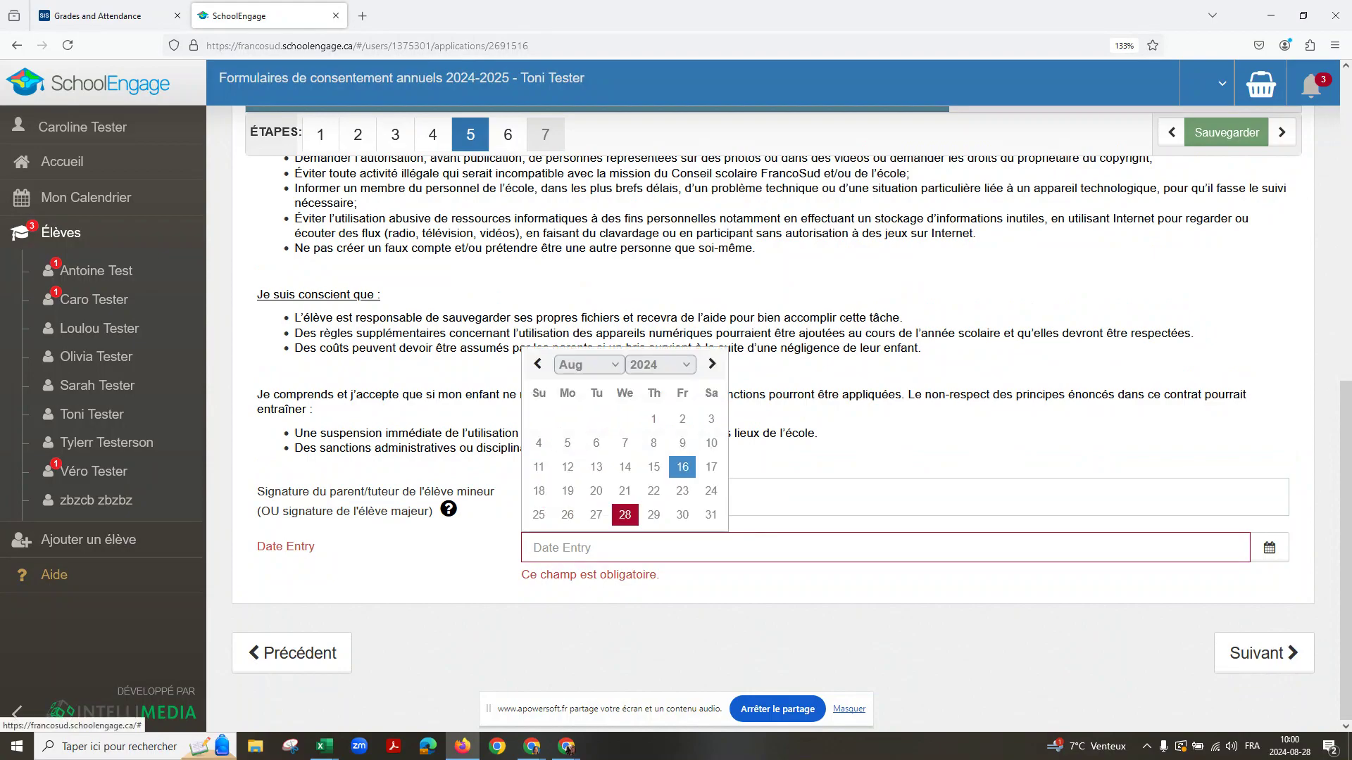
left_click(625, 515)
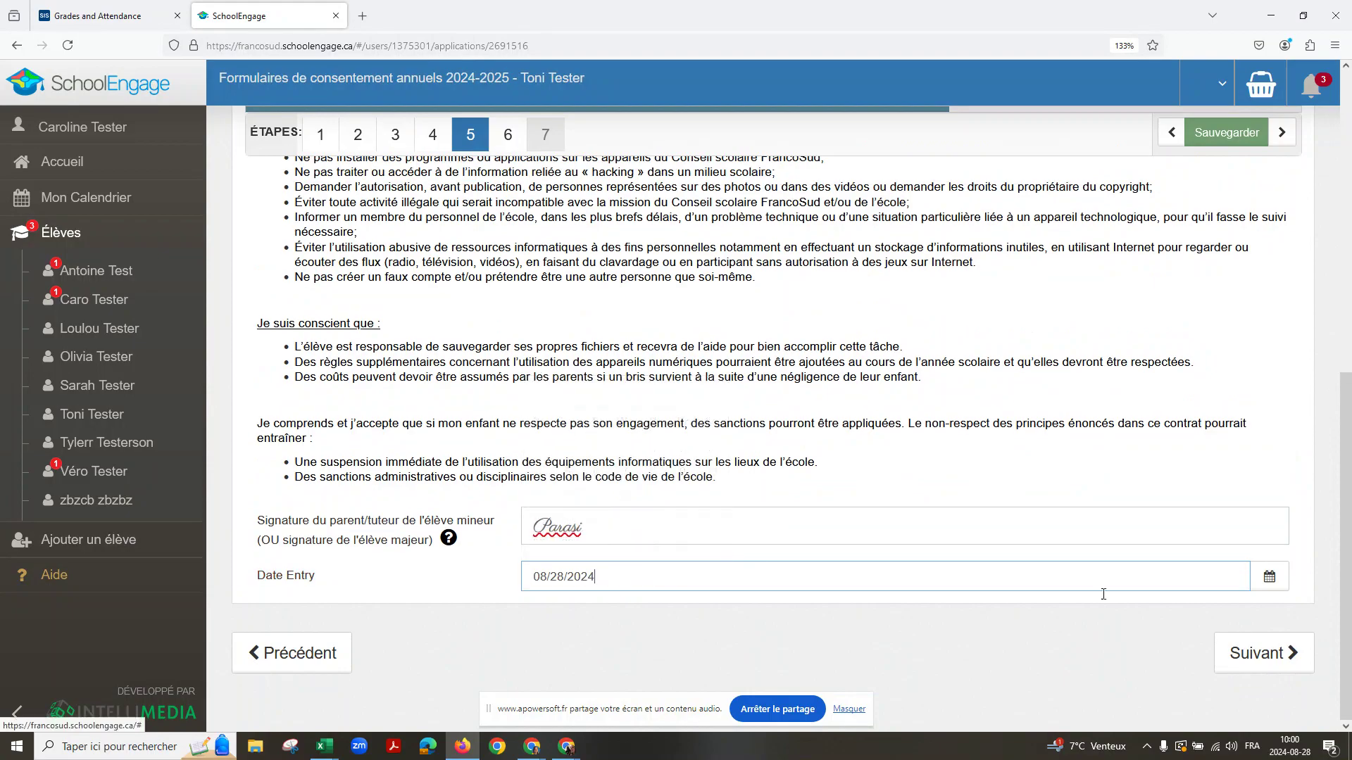
left_click(1267, 655)
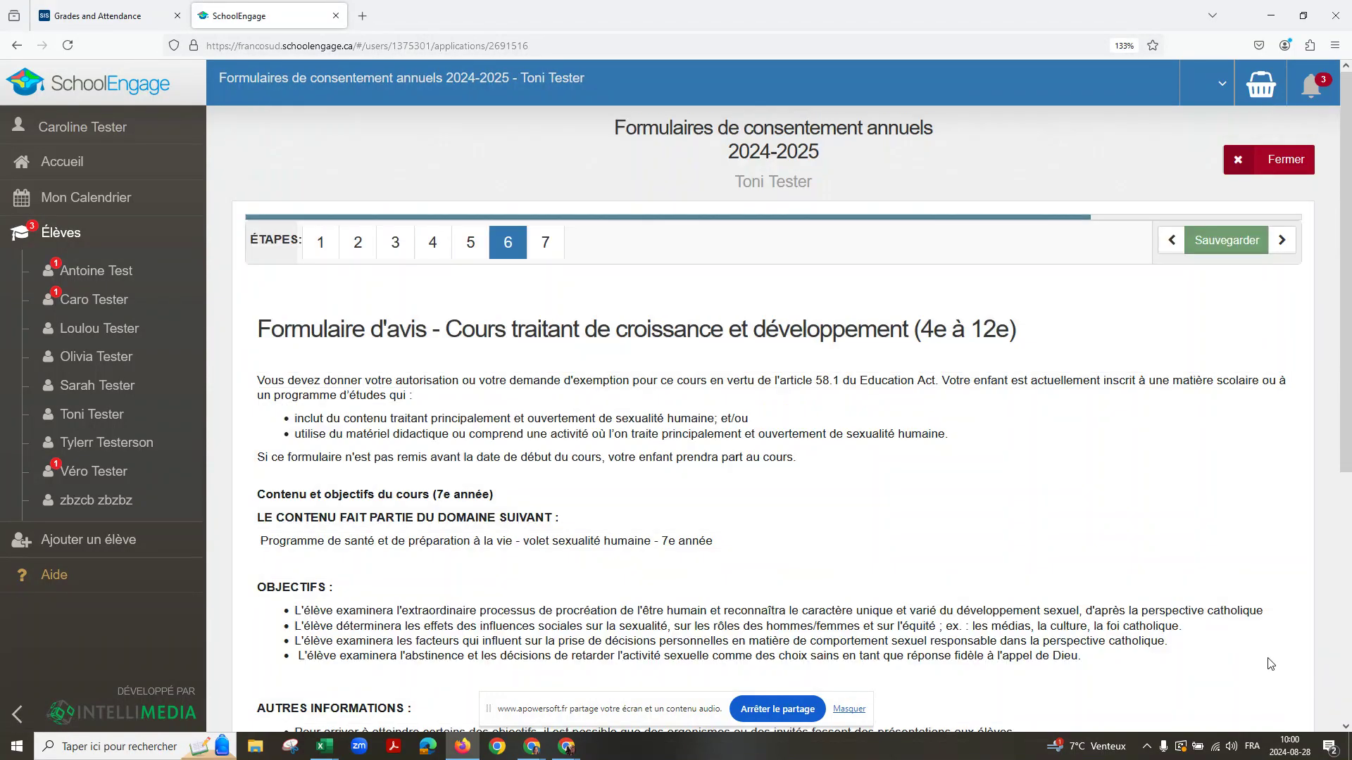
Step: Sign step 6's sexuality-education form, date it 08/28/2024 and advance to step 7
scroll(700, 568, "down", 3)
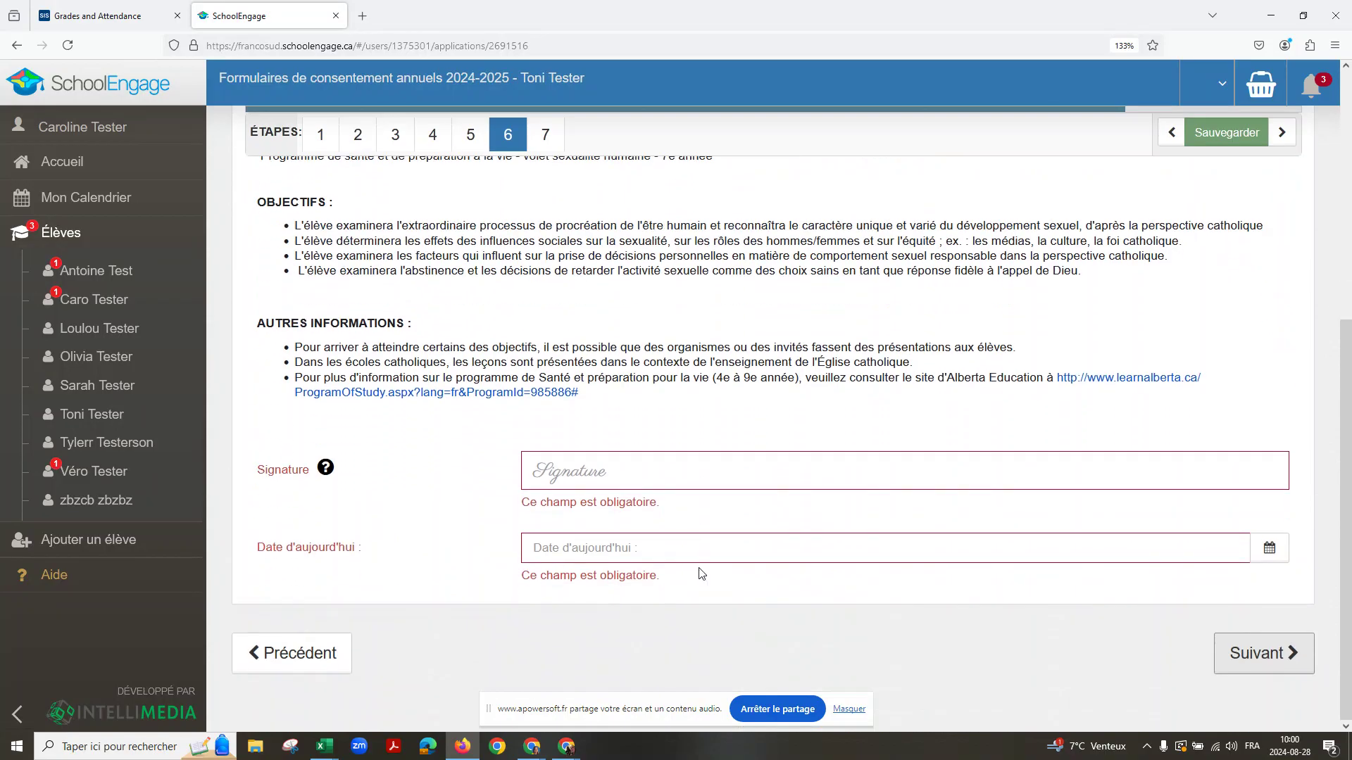
left_click(633, 480)
type("Parasis")
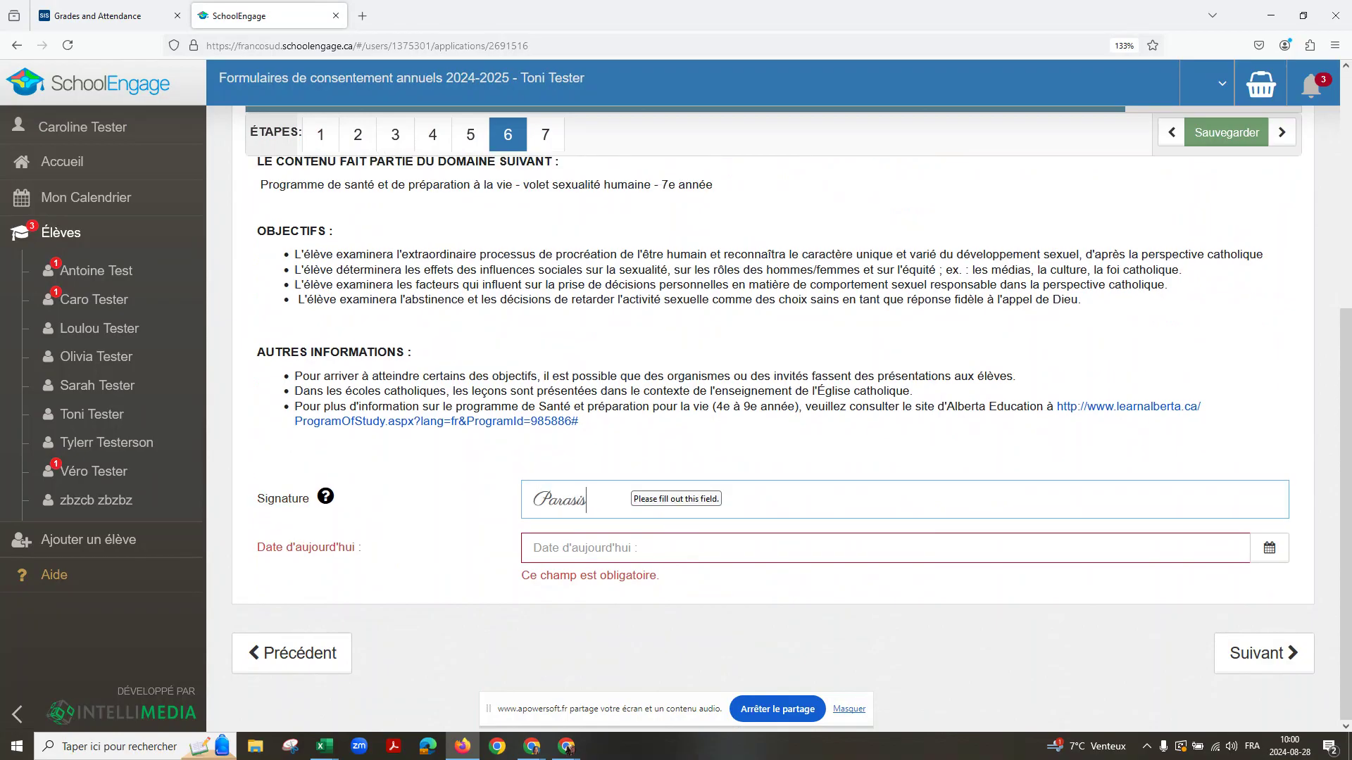
left_click(621, 548)
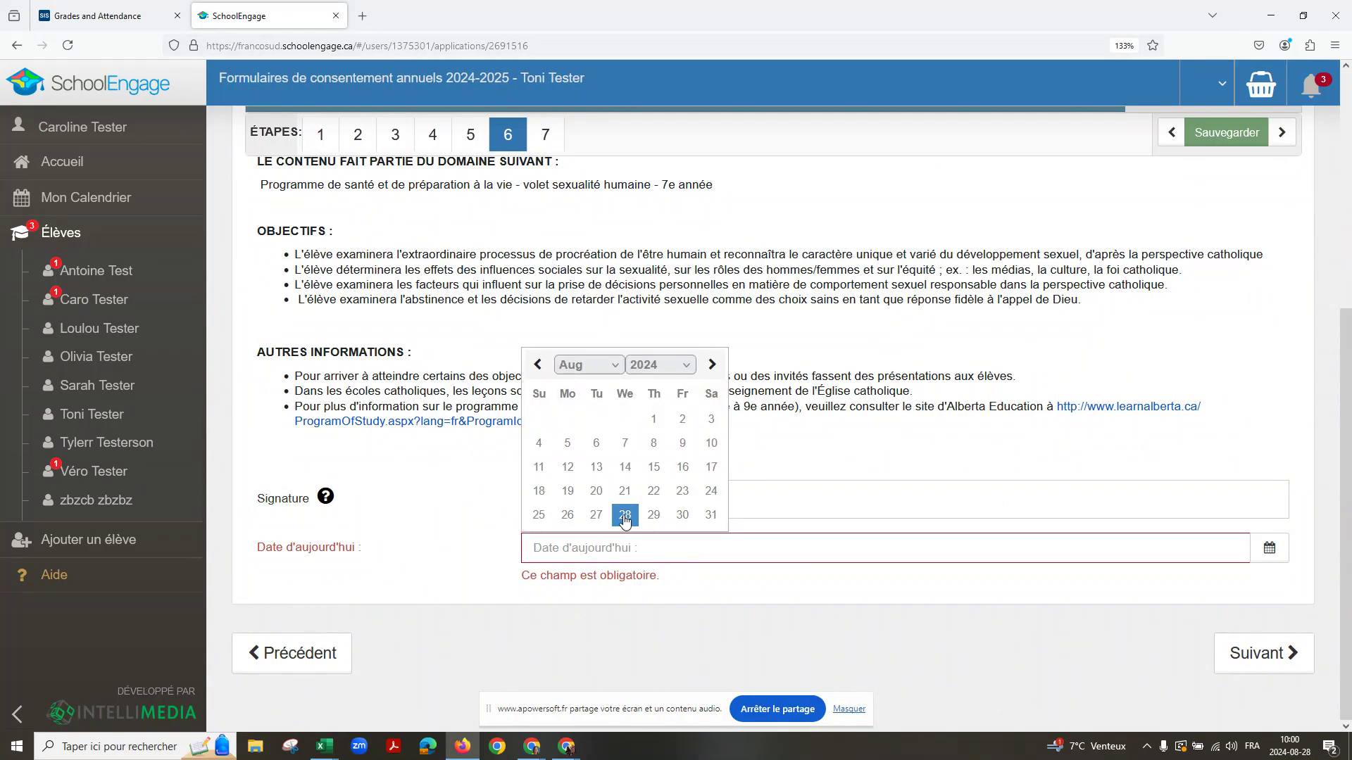
left_click(625, 516)
left_click(1273, 658)
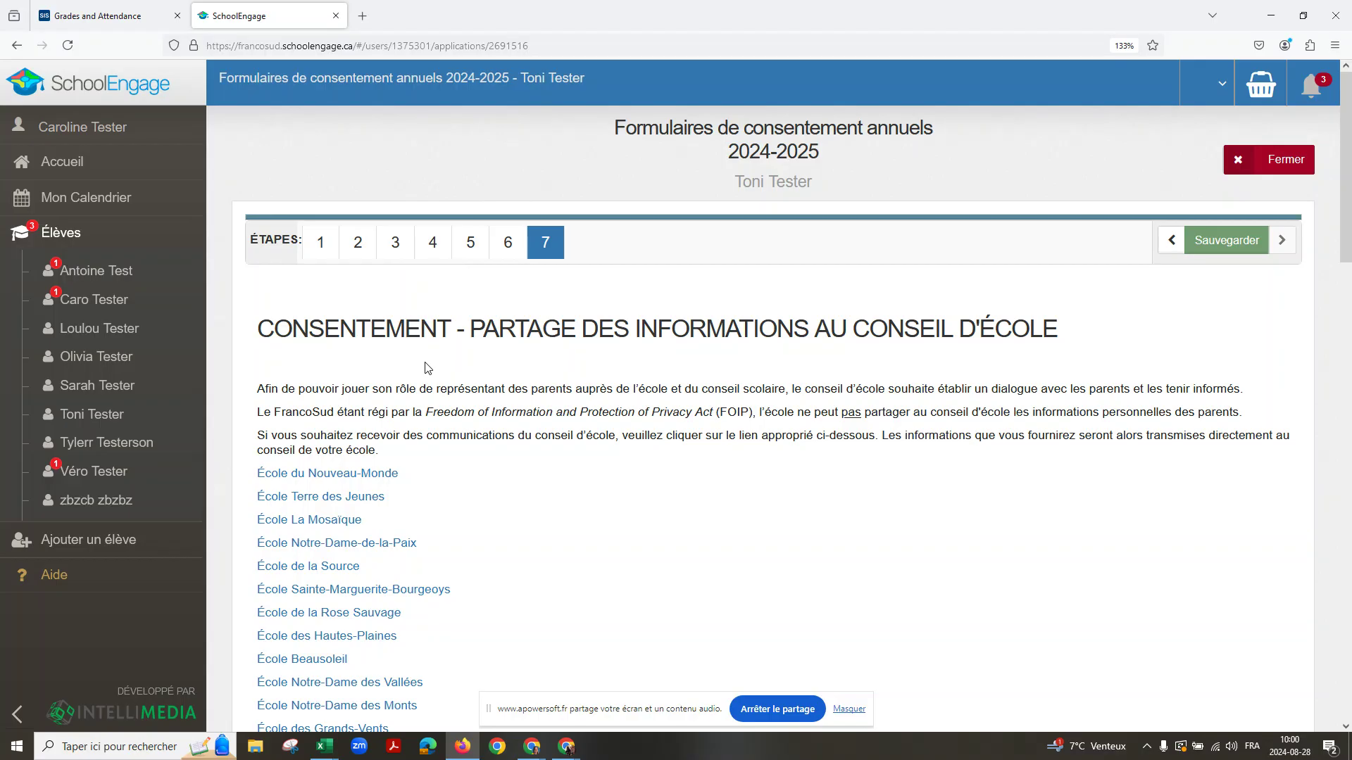
Step: Submit the completed 2024-2025 consent form from step 7 with Soumettre
scroll(424, 367, "down", 3)
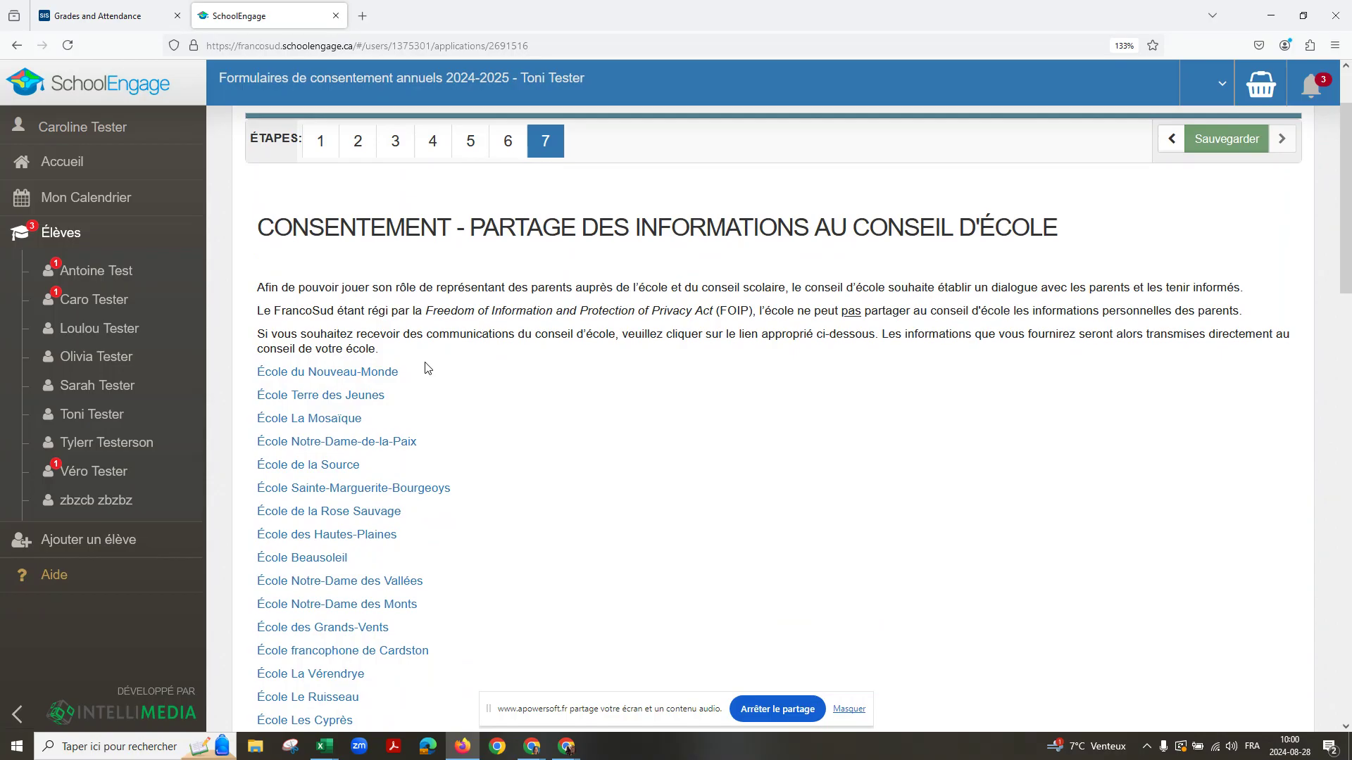
scroll(425, 367, "down", 6)
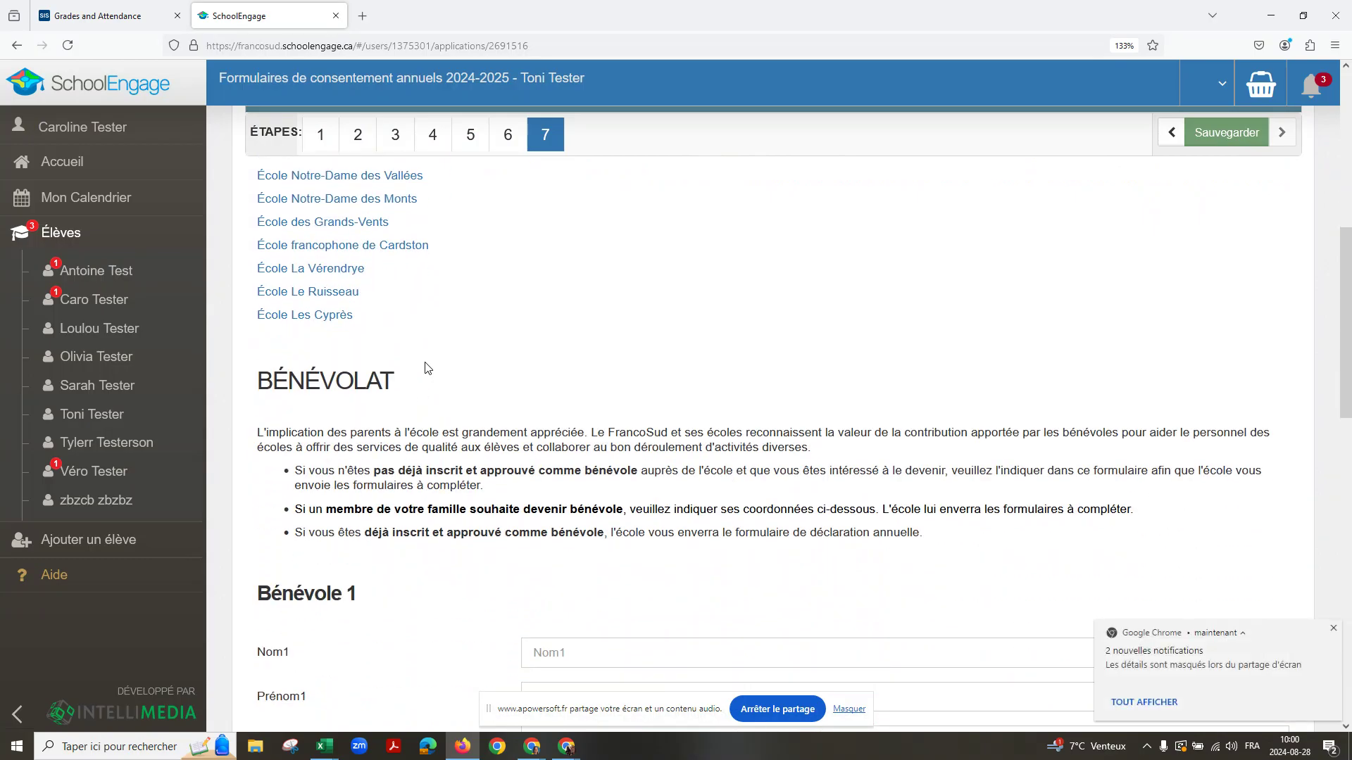
scroll(425, 368, "down", 14)
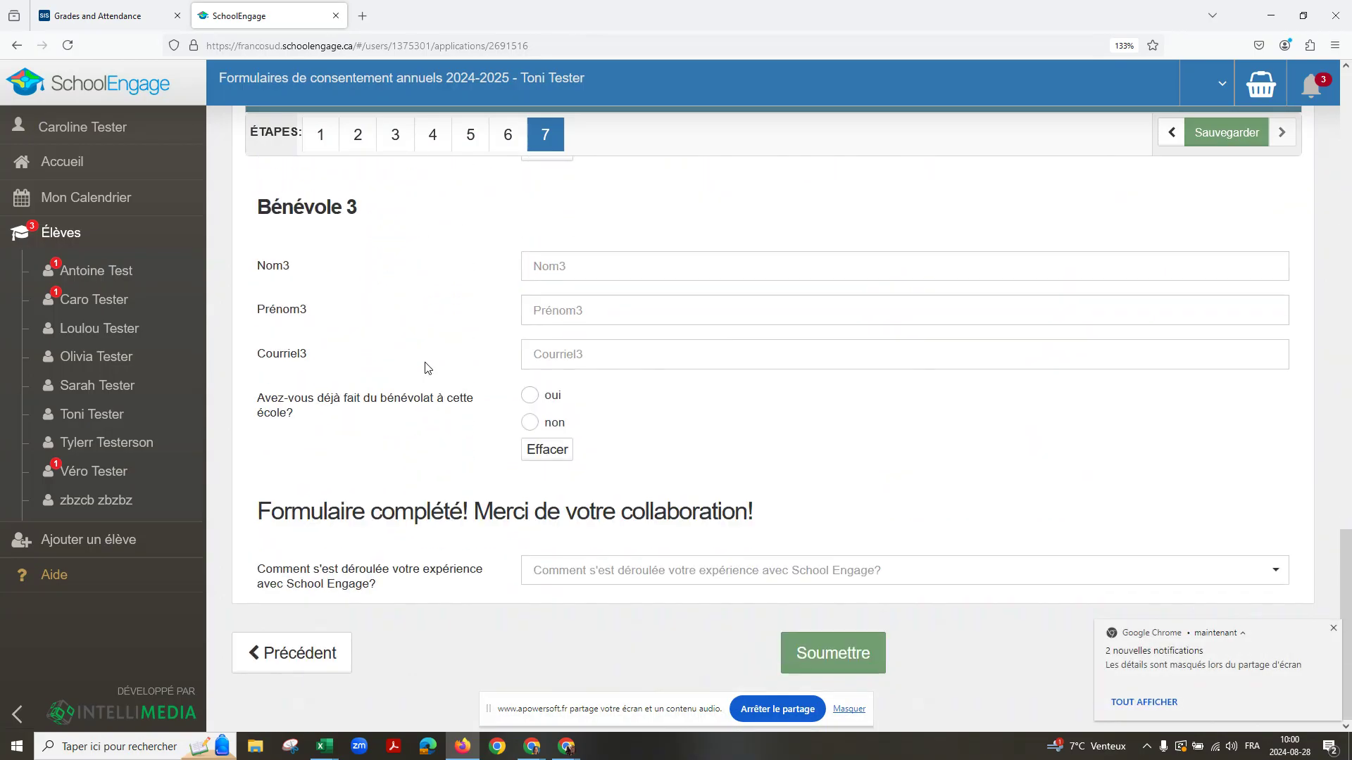
left_click(821, 658)
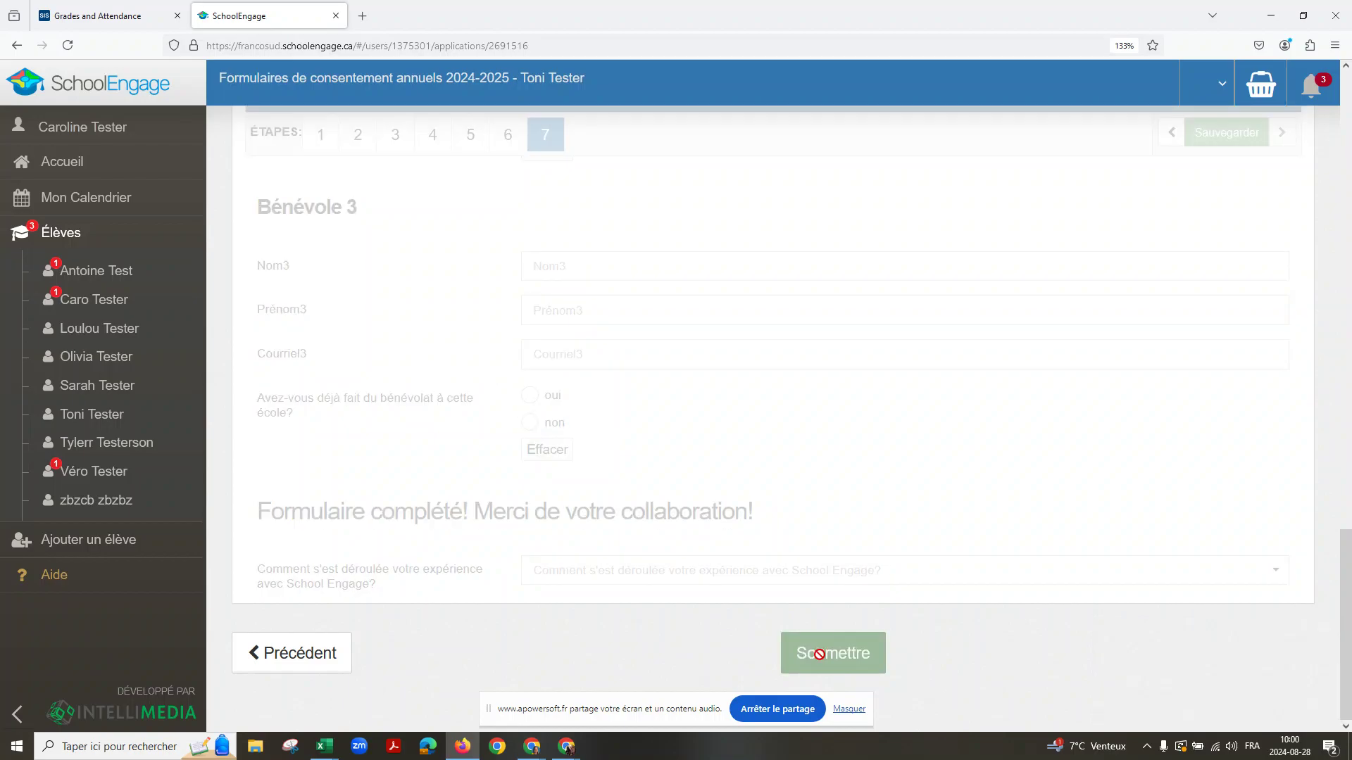